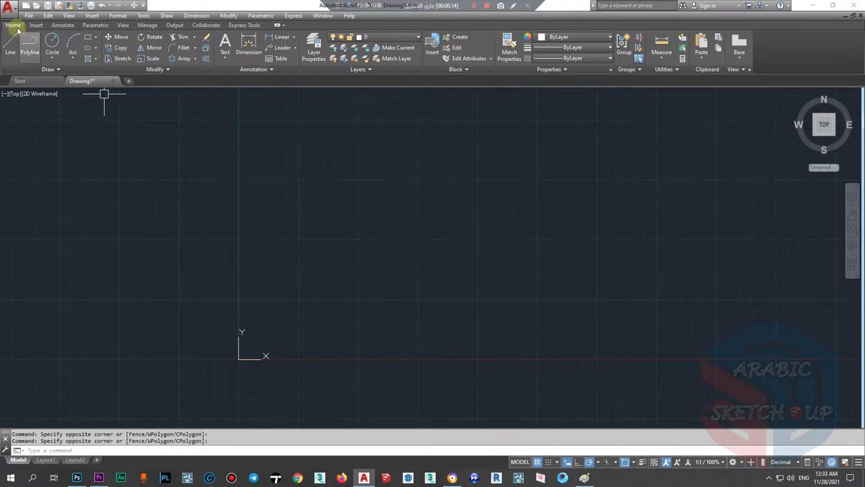
Step: Draw a thin rectangle, then a small circle and a larger circle below it
{"action": "left_click", "coordinate": [87, 39]}
{"action": "left_click", "coordinate": [276, 242]}
{"action": "left_click", "coordinate": [328, 247]}
{"action": "left_click", "coordinate": [52, 44]}
{"action": "left_click", "coordinate": [394, 190]}
{"action": "left_click", "coordinate": [406, 203]}
{"action": "left_click", "coordinate": [52, 41]}
{"action": "left_click", "coordinate": [423, 300]}
{"action": "left_click", "coordinate": [446, 321]}
Step: Draw an angled two-segment line on the right side of the canvas
{"action": "left_click", "coordinate": [10, 42]}
{"action": "left_click", "coordinate": [531, 262]}
{"action": "left_click", "coordinate": [575, 172]}
{"action": "left_click", "coordinate": [508, 145]}
Step: Draw an open multi-segment polyline at the lower right
{"action": "left_click", "coordinate": [32, 46]}
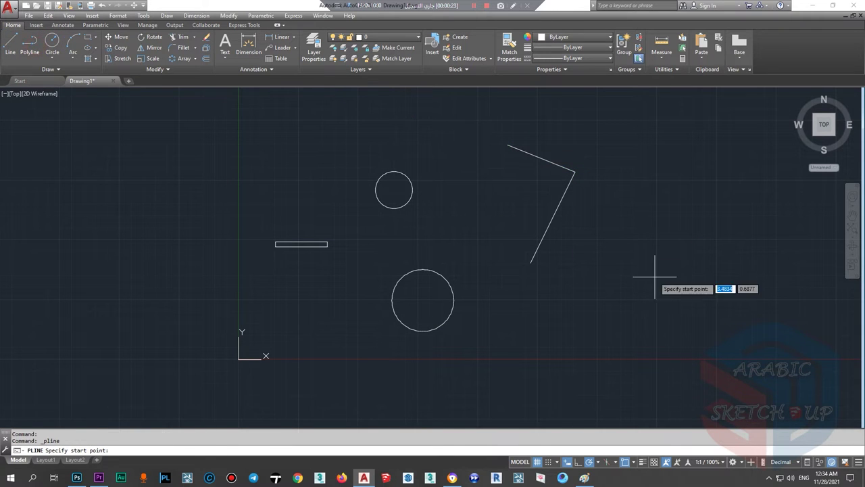
{"action": "left_click", "coordinate": [641, 280]}
{"action": "left_click", "coordinate": [593, 359]}
{"action": "left_click", "coordinate": [724, 367]}
{"action": "left_click", "coordinate": [724, 258]}
{"action": "left_click", "coordinate": [749, 252]}
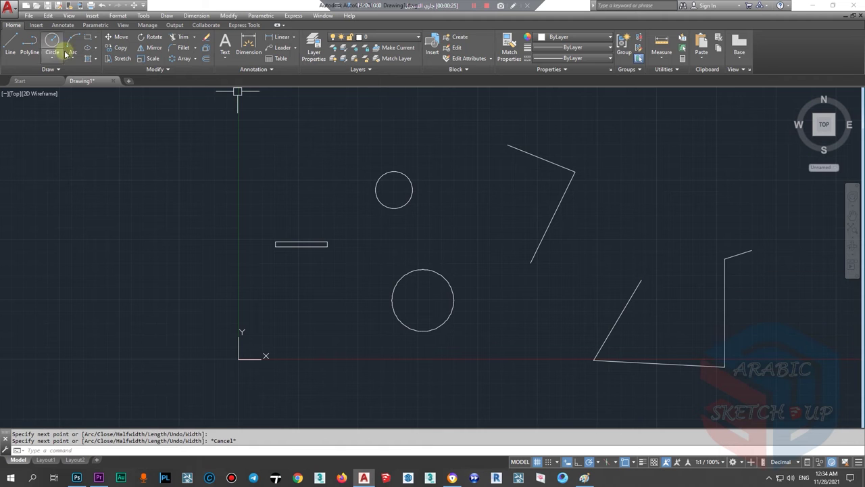
Step: Draw a shallow three-point arc near the top, then select the small circle
{"action": "left_click", "coordinate": [73, 46]}
{"action": "left_click", "coordinate": [164, 133]}
{"action": "left_click", "coordinate": [286, 132]}
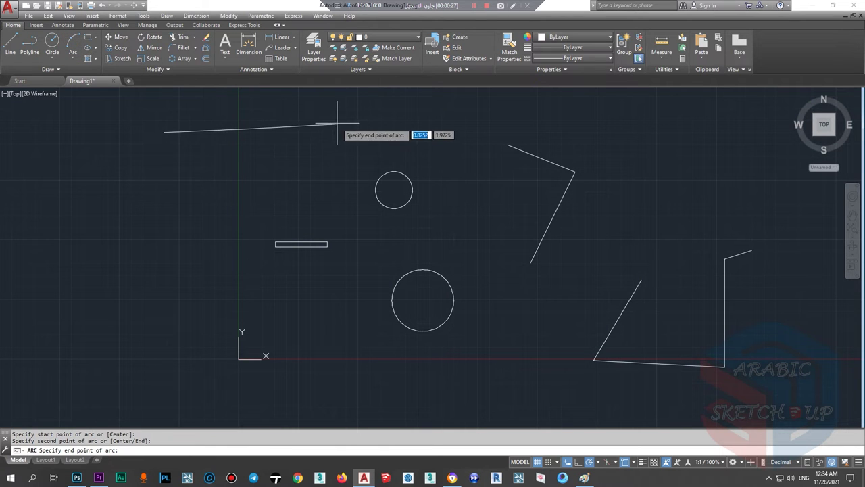
{"action": "left_click", "coordinate": [336, 123]}
{"action": "key", "text": "Escape"}
{"action": "left_click", "coordinate": [382, 208]}
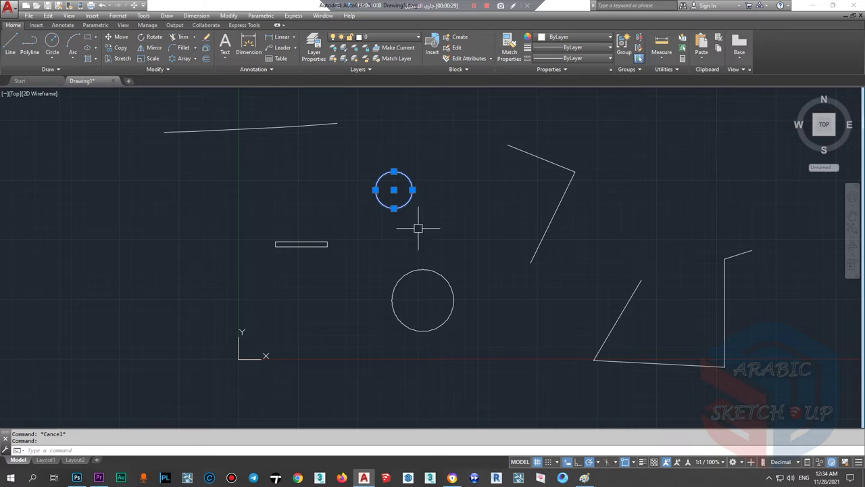
{"action": "key", "text": "Delete"}
{"action": "key", "text": "ctrl+z"}
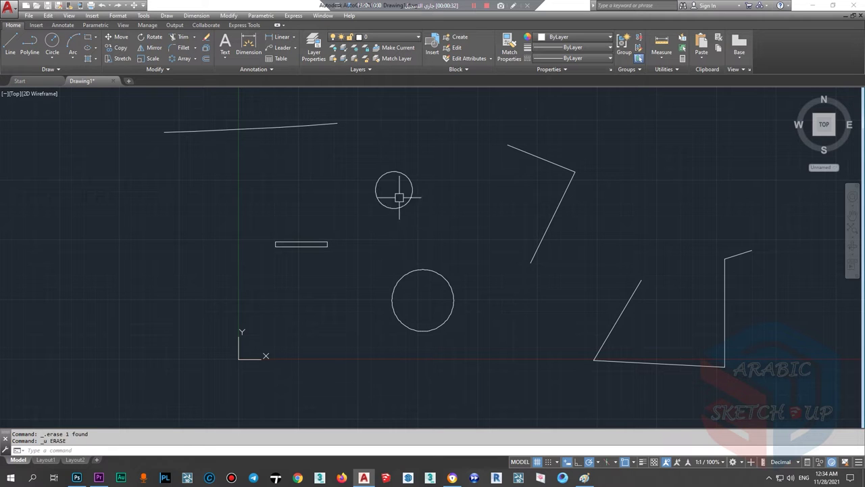
{"action": "right_click", "coordinate": [486, 216]}
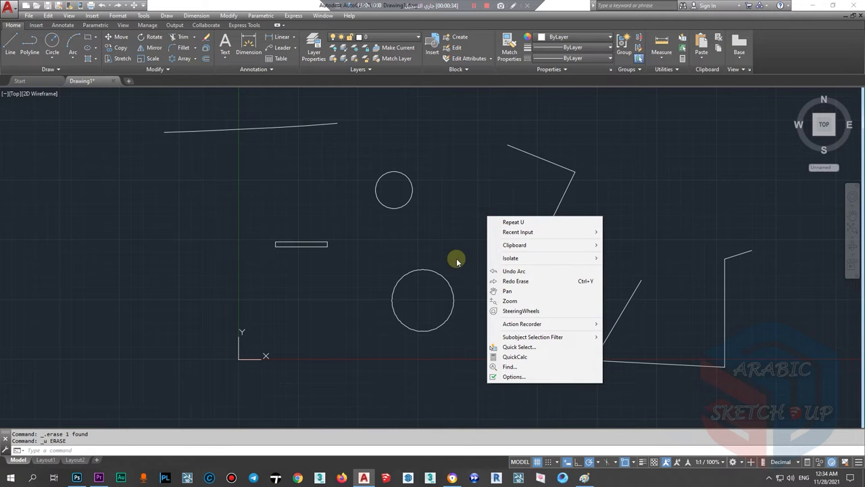
{"action": "left_click", "coordinate": [417, 207]}
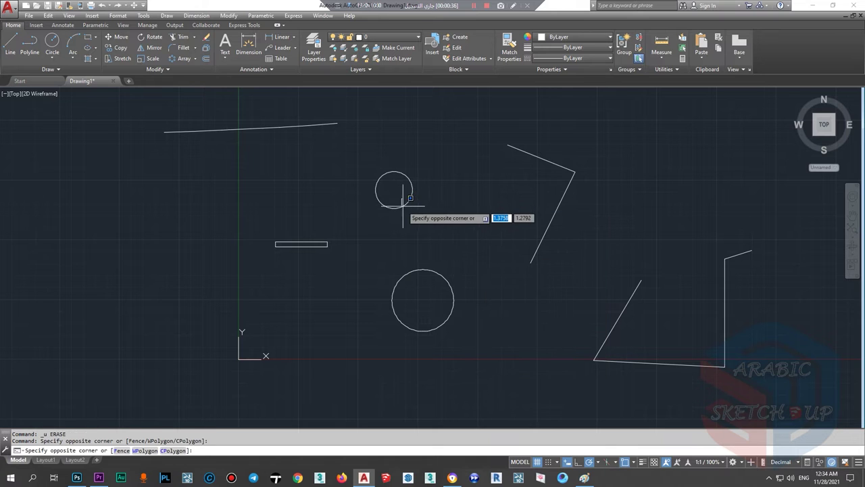
{"action": "left_click", "coordinate": [396, 200]}
{"action": "right_click", "coordinate": [394, 208]}
{"action": "left_click", "coordinate": [426, 263]}
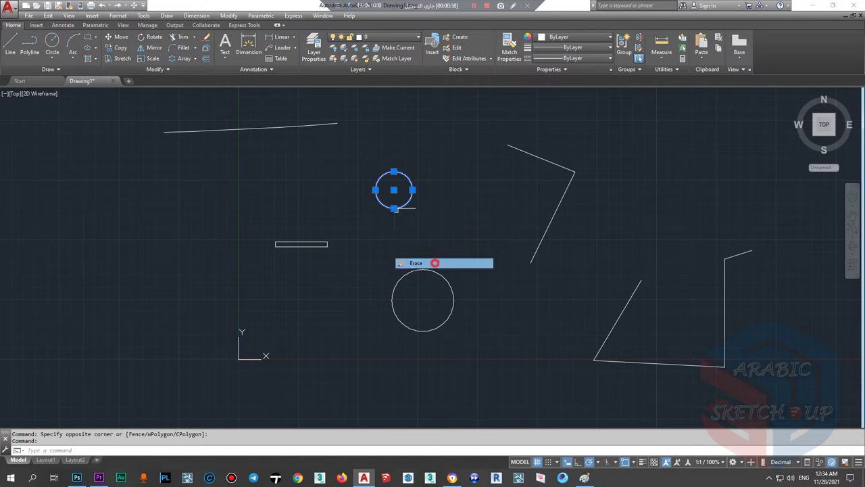
{"action": "key", "text": "ctrl+z"}
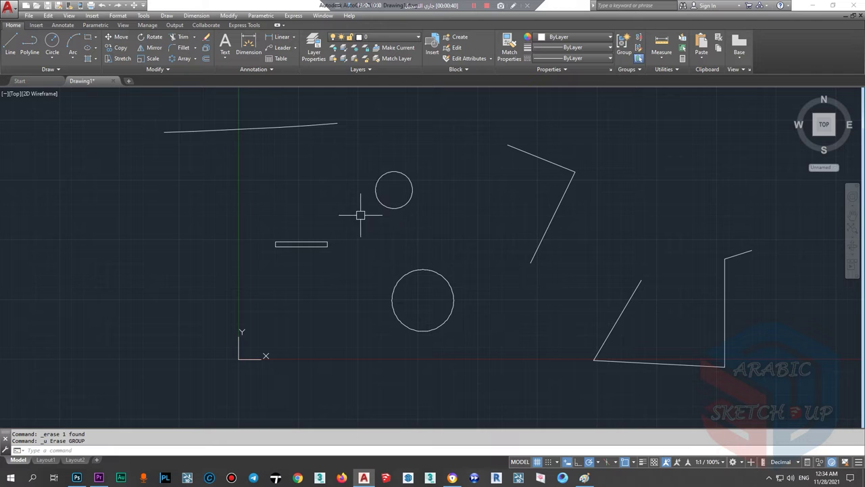
{"action": "type", "text": "E"}
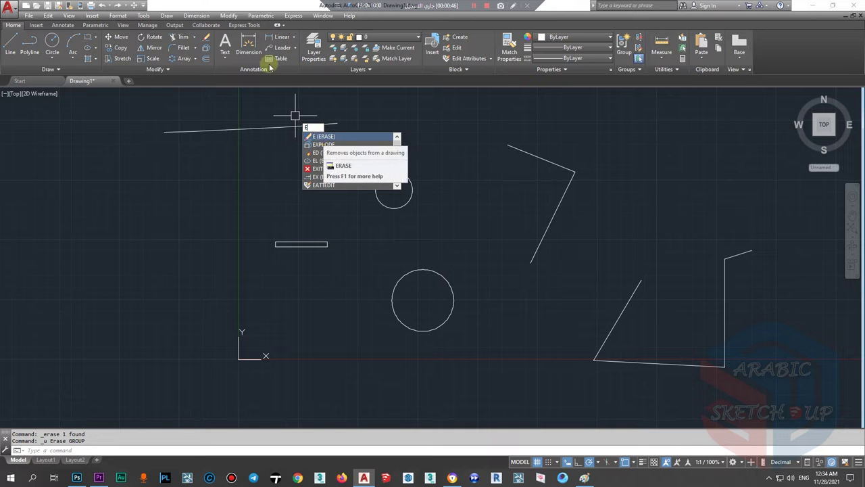
Step: Erase both circles, the lower-right polyline, the upper-right line and the arc
{"action": "left_click", "coordinate": [230, 15]}
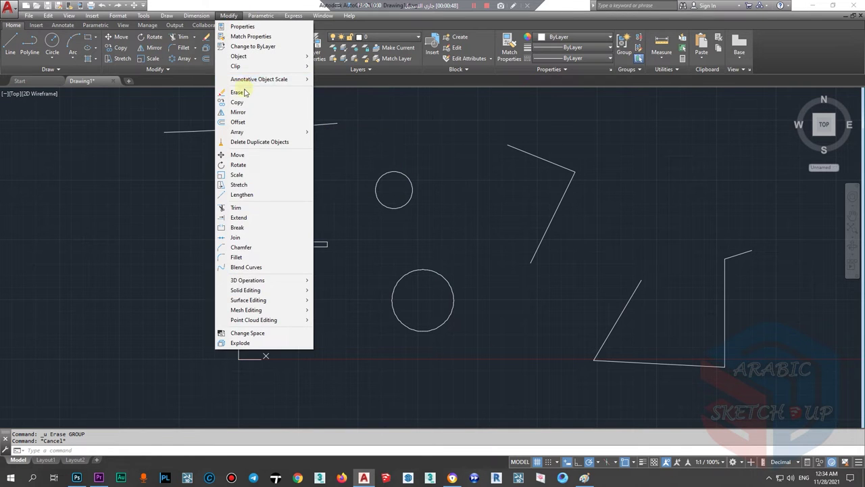
{"action": "key", "text": "Escape"}
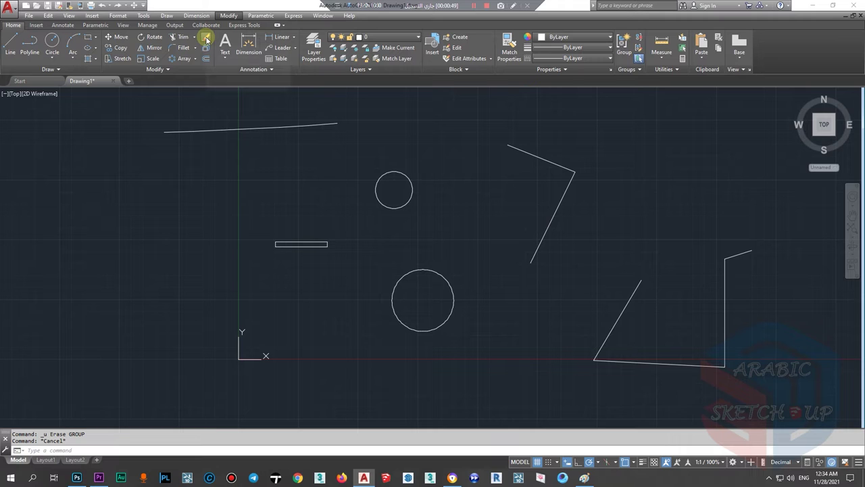
{"action": "left_click", "coordinate": [207, 40]}
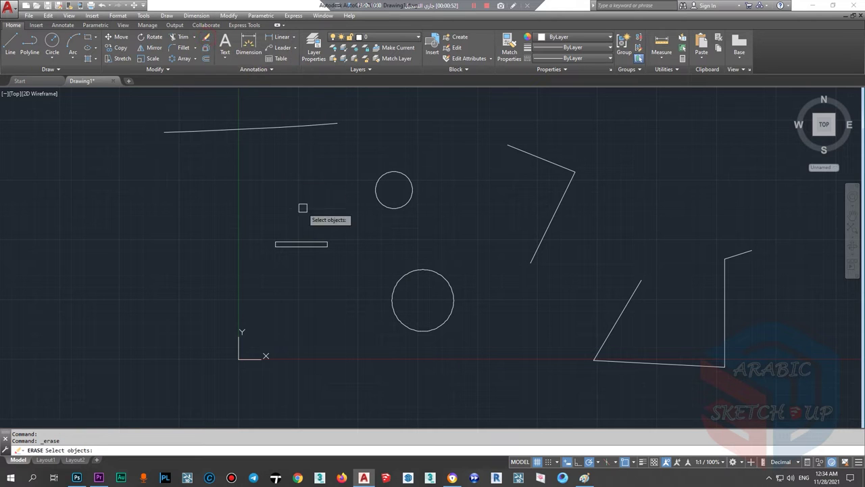
{"action": "left_click", "coordinate": [401, 206]}
{"action": "left_click", "coordinate": [433, 329]}
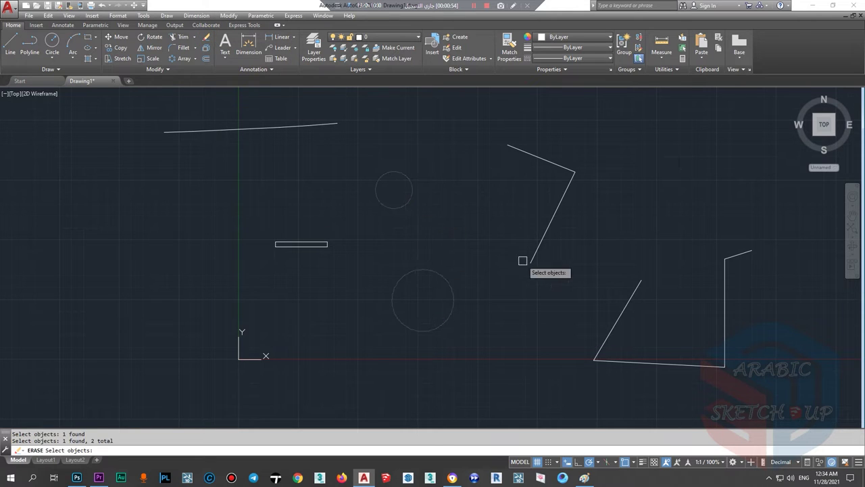
{"action": "left_click", "coordinate": [623, 311]}
{"action": "left_click", "coordinate": [537, 253]}
{"action": "left_click", "coordinate": [294, 126]}
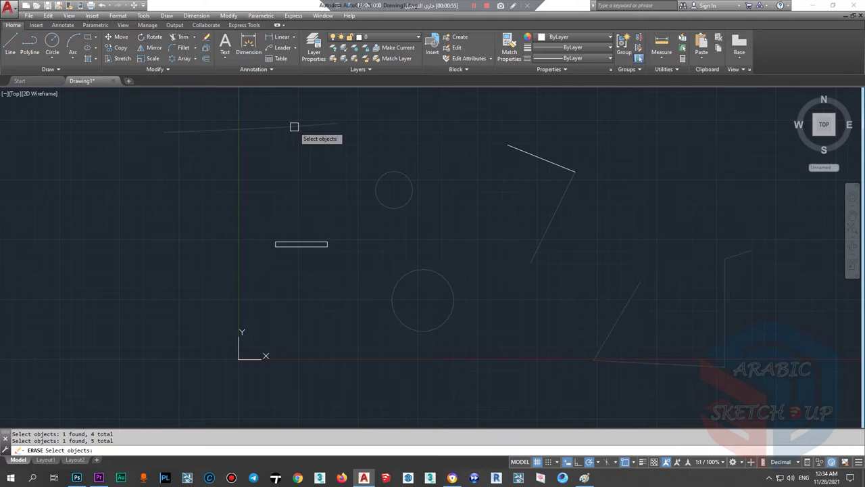
{"action": "key", "text": "Return"}
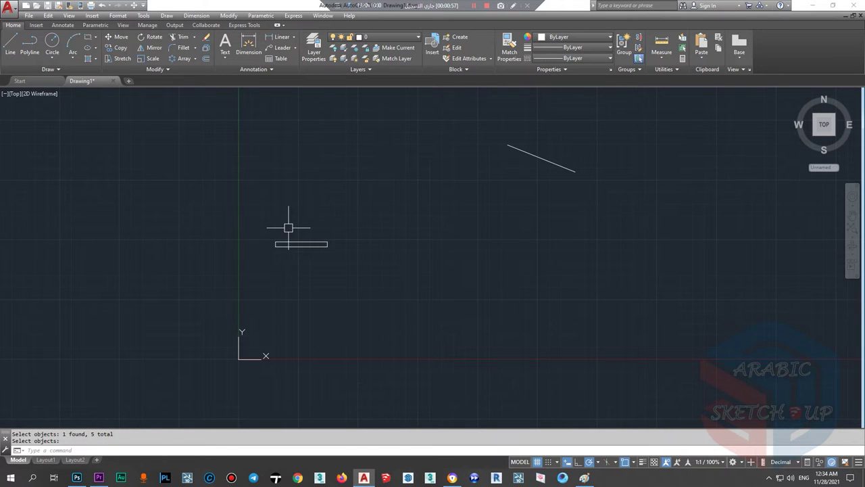
Step: Window-select the remaining rectangle and slanted line and delete them
{"action": "scroll", "coordinate": [356, 209], "scroll_direction": "down", "scroll_amount": 4}
{"action": "scroll", "coordinate": [469, 207], "scroll_direction": "up", "scroll_amount": 3}
{"action": "left_click", "coordinate": [469, 207]}
{"action": "scroll", "coordinate": [210, 324], "scroll_direction": "down", "scroll_amount": 1}
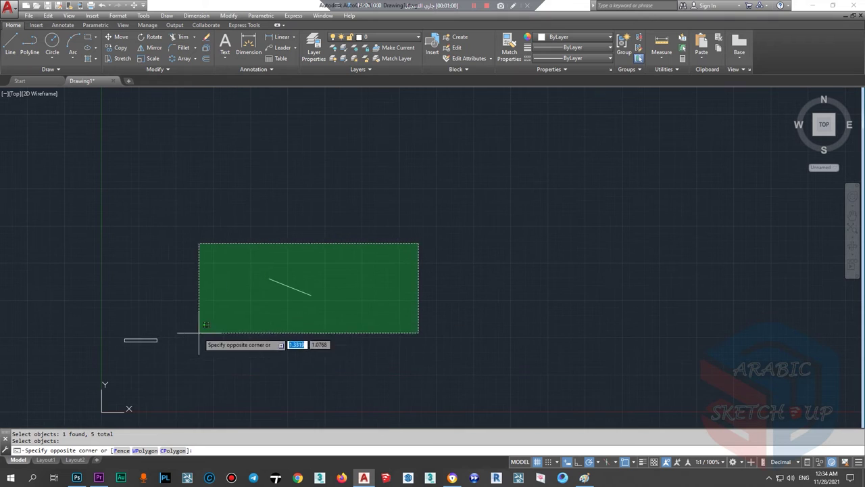
{"action": "left_click", "coordinate": [104, 382]}
{"action": "key", "text": "Delete"}
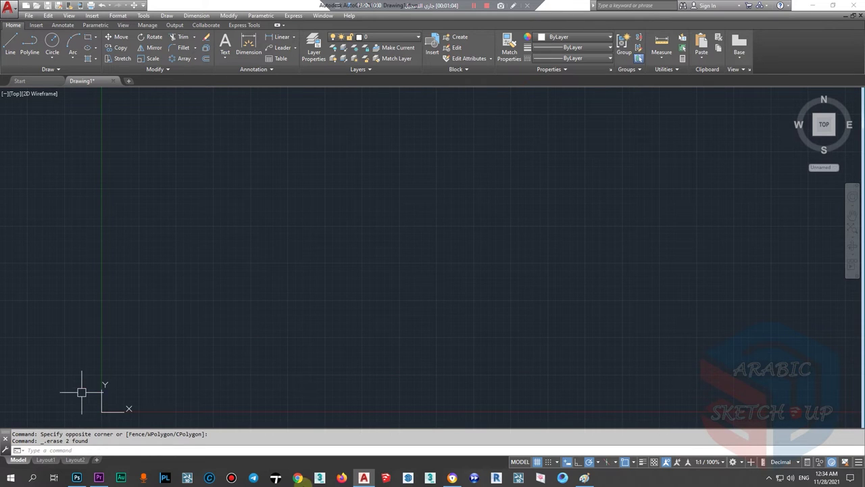
{"action": "scroll", "coordinate": [466, 239], "scroll_direction": "down", "scroll_amount": 2}
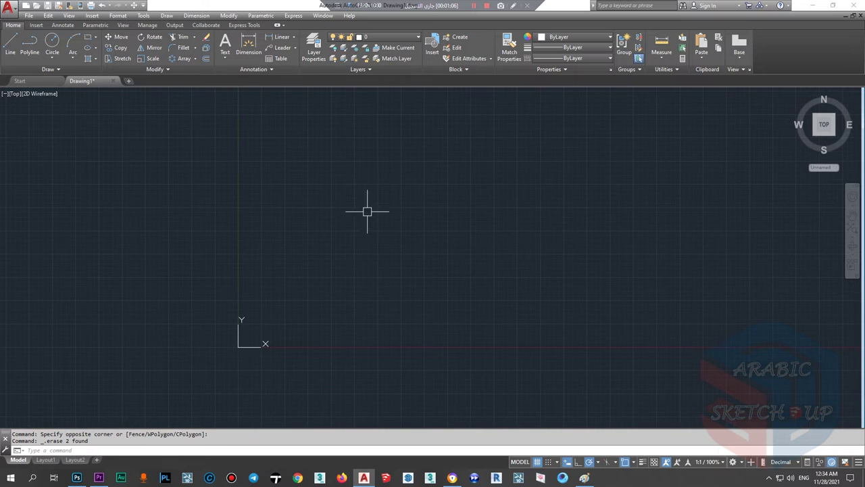
{"action": "scroll", "coordinate": [260, 246], "scroll_direction": "up", "scroll_amount": 2}
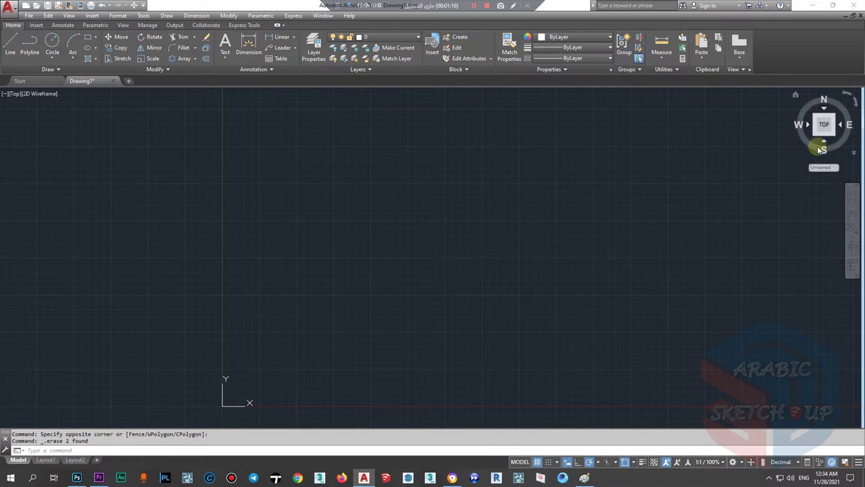
{"action": "left_click", "coordinate": [514, 6]}
{"action": "left_click", "coordinate": [856, 106]}
{"action": "left_click", "coordinate": [612, 122]}
{"action": "type", "text": "ctrl+z=back"}
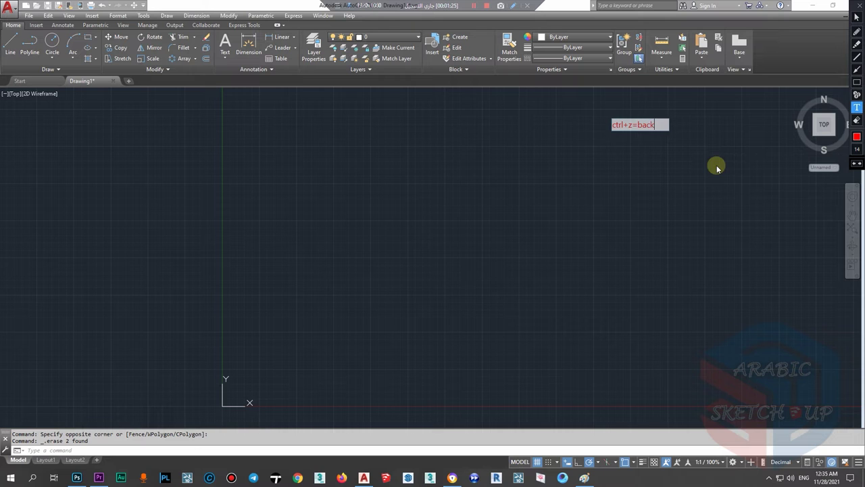
{"action": "left_click", "coordinate": [717, 168]}
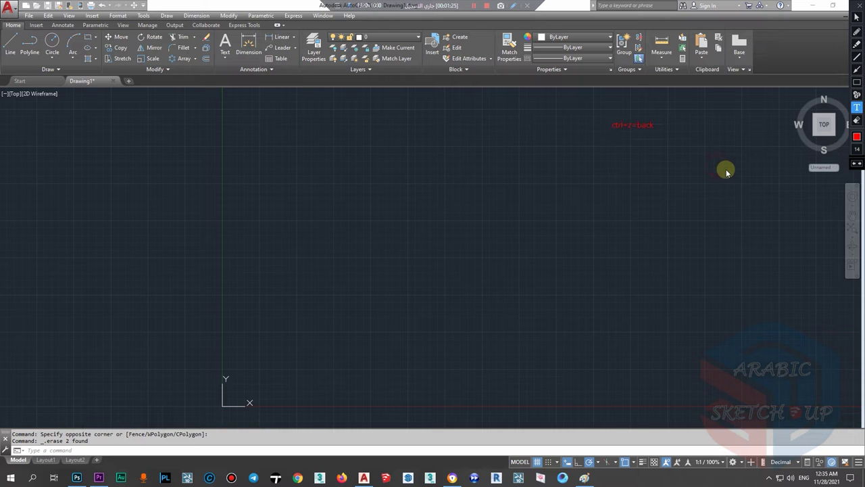
{"action": "left_click", "coordinate": [332, 211]}
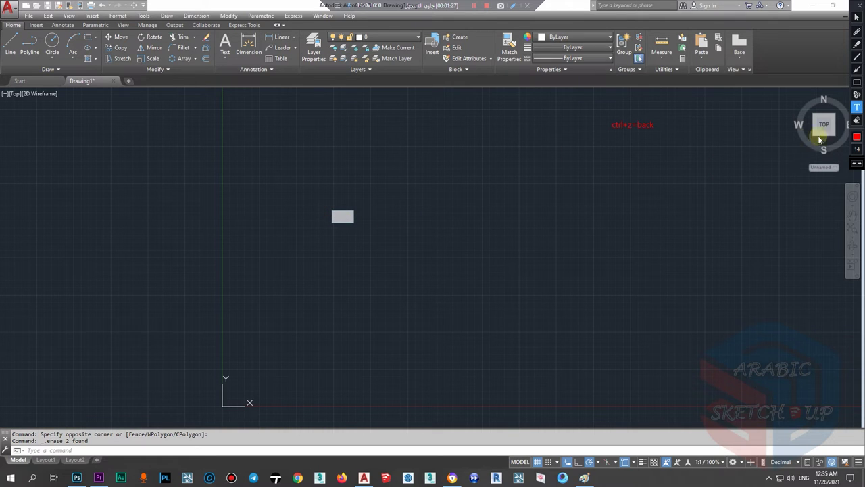
{"action": "left_click", "coordinate": [856, 120]}
{"action": "left_click", "coordinate": [343, 216]}
{"action": "left_click", "coordinate": [856, 17]}
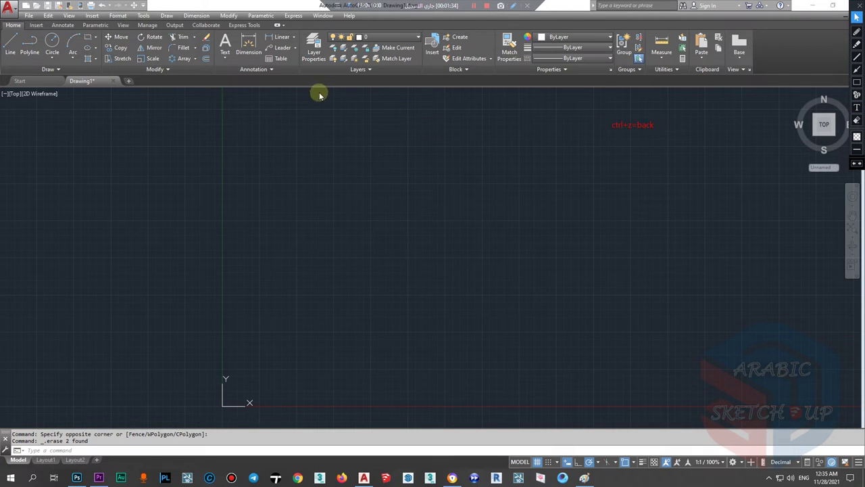
{"action": "left_click", "coordinate": [102, 5]}
{"action": "left_click", "coordinate": [101, 5]}
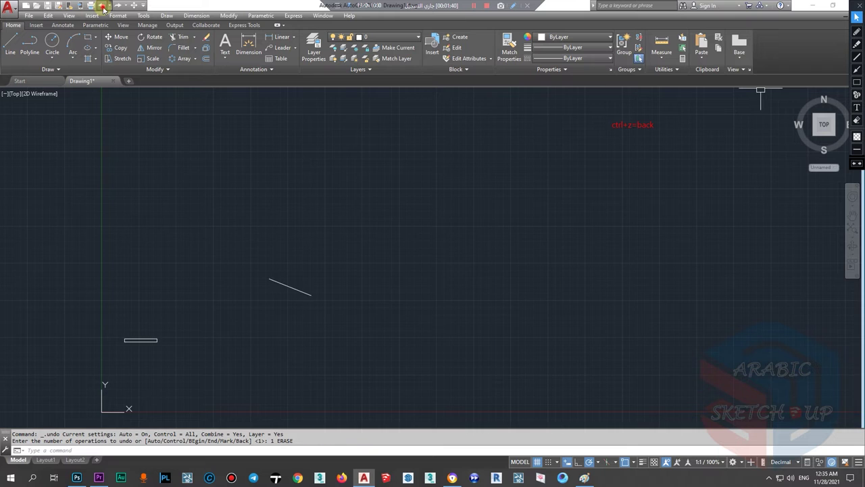
{"action": "left_click", "coordinate": [116, 5]}
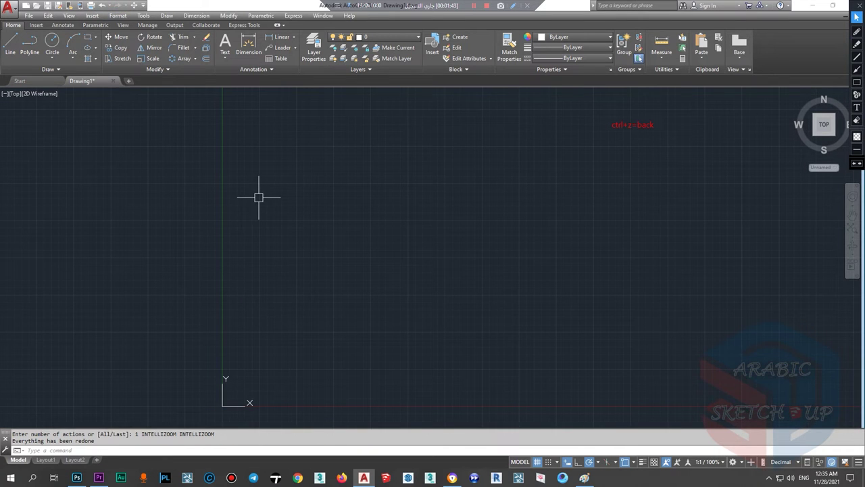
{"action": "key", "text": "ctrl+z"}
{"action": "key", "text": "ctrl+z"}
{"action": "key", "text": "ctrl+z"}
{"action": "key", "text": "ctrl+z"}
{"action": "key", "text": "ctrl+z"}
{"action": "key", "text": "ctrl+z"}
{"action": "key", "text": "ctrl+z"}
{"action": "key", "text": "ctrl+z"}
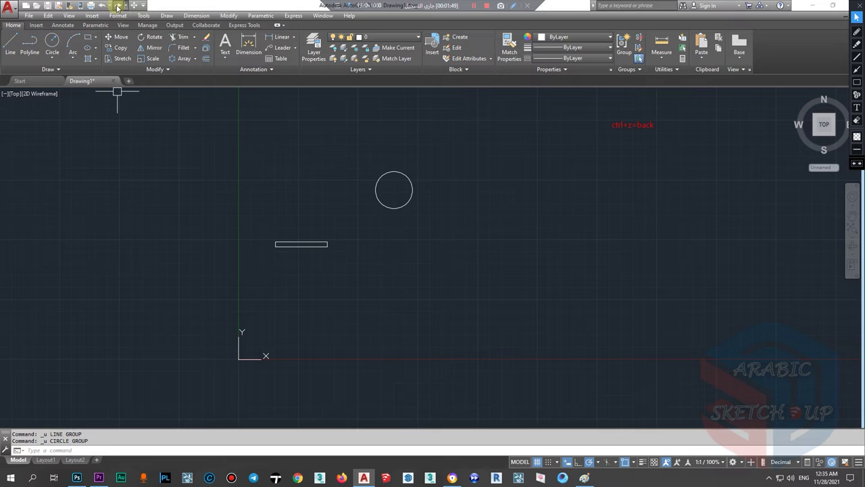
{"action": "left_click", "coordinate": [116, 6]}
{"action": "left_click", "coordinate": [116, 6]}
{"action": "left_click", "coordinate": [117, 6]}
{"action": "left_click", "coordinate": [117, 6]}
{"action": "left_click", "coordinate": [117, 6]}
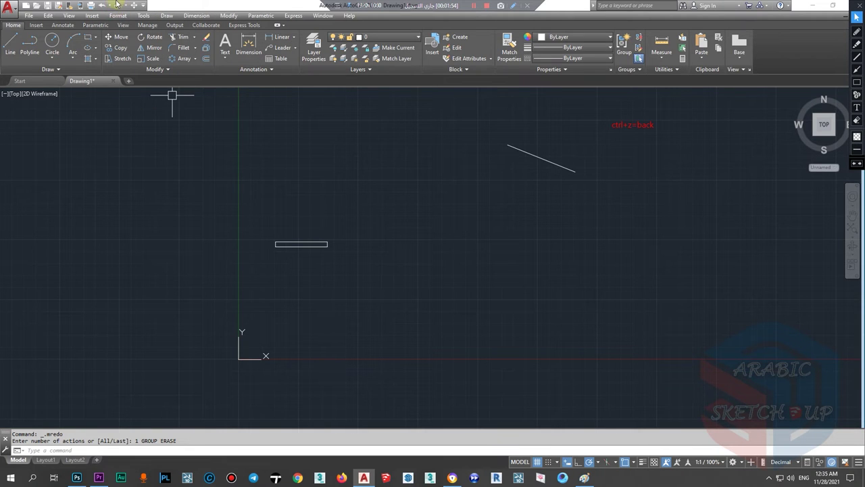
{"action": "left_click", "coordinate": [117, 6]}
{"action": "left_click", "coordinate": [116, 6]}
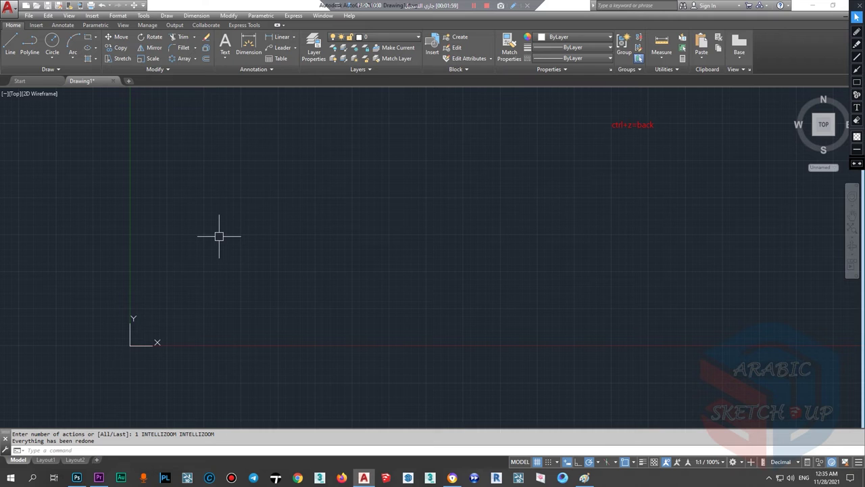
Step: Draw a small circle and a large rectangle to its right
{"action": "left_click", "coordinate": [52, 42]}
{"action": "left_click", "coordinate": [247, 312]}
{"action": "left_click", "coordinate": [264, 328]}
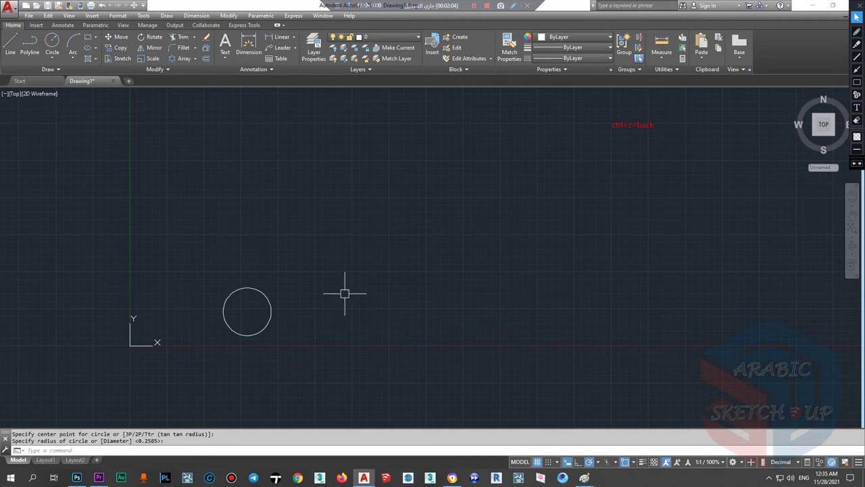
{"action": "left_click", "coordinate": [88, 38]}
{"action": "left_click", "coordinate": [353, 337]}
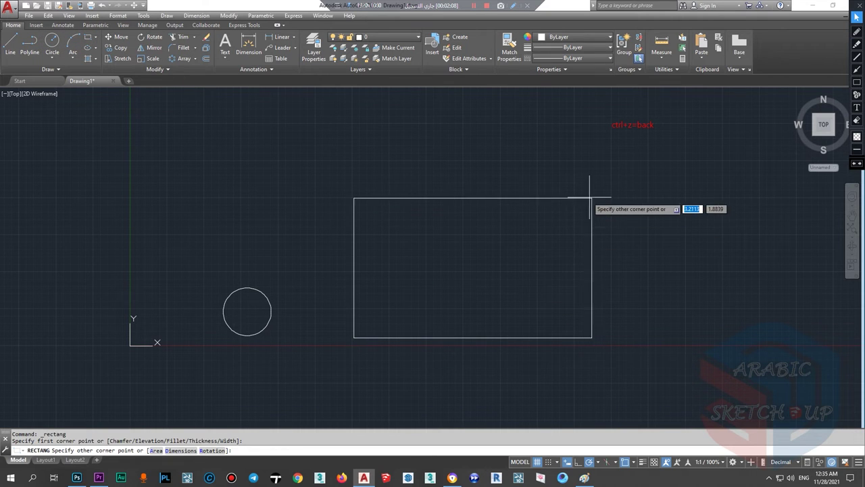
{"action": "left_click", "coordinate": [575, 188]}
Step: Delete the small circle, leaving only the rectangle
{"action": "left_click", "coordinate": [264, 295]}
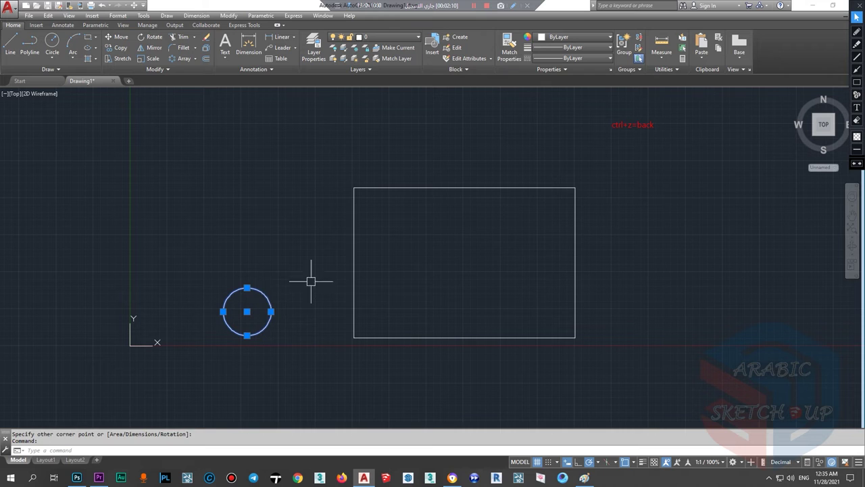
{"action": "key", "text": "Delete"}
{"action": "left_click", "coordinate": [438, 187]}
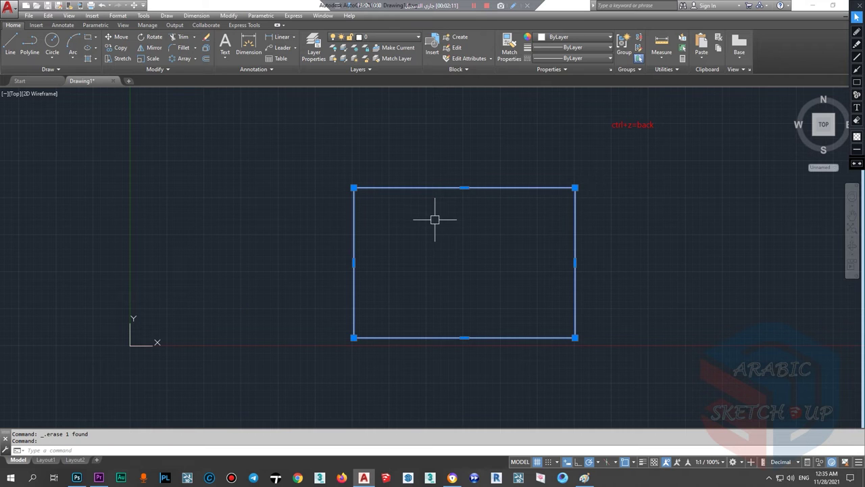
{"action": "key", "text": "Escape"}
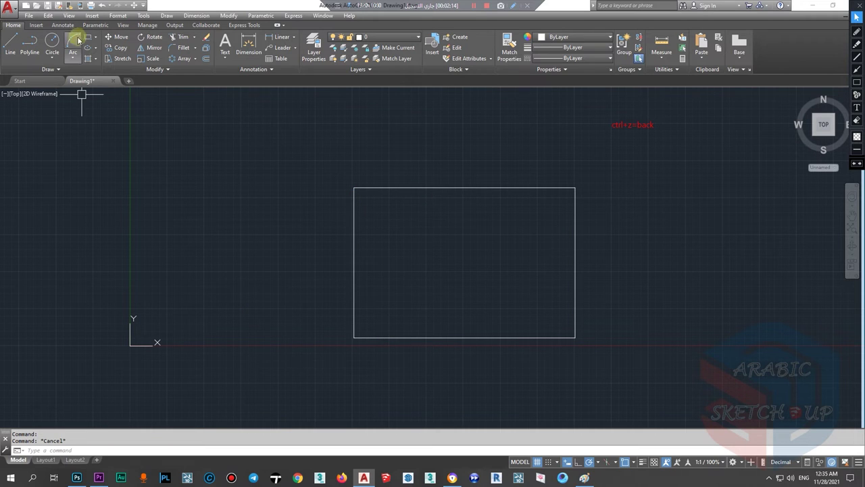
Step: Draw a circle below the rectangle and another at its left, then delete the left one
{"action": "left_click", "coordinate": [52, 41]}
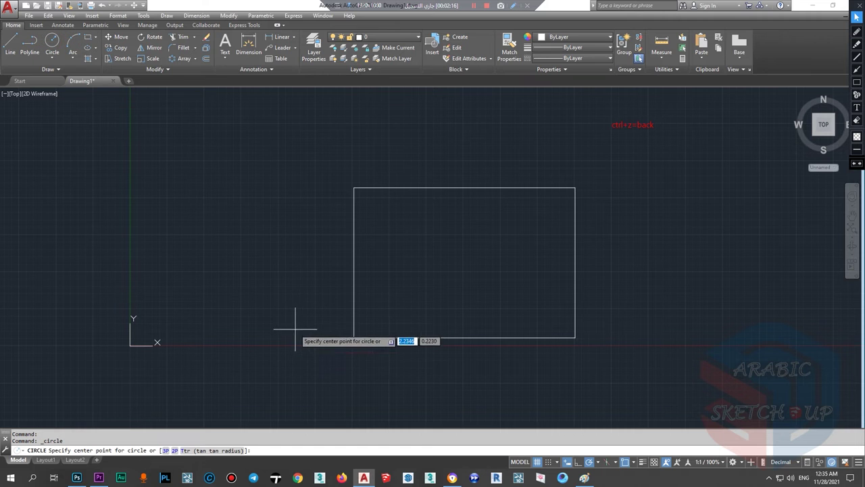
{"action": "left_click", "coordinate": [382, 383]}
{"action": "left_click", "coordinate": [395, 395]}
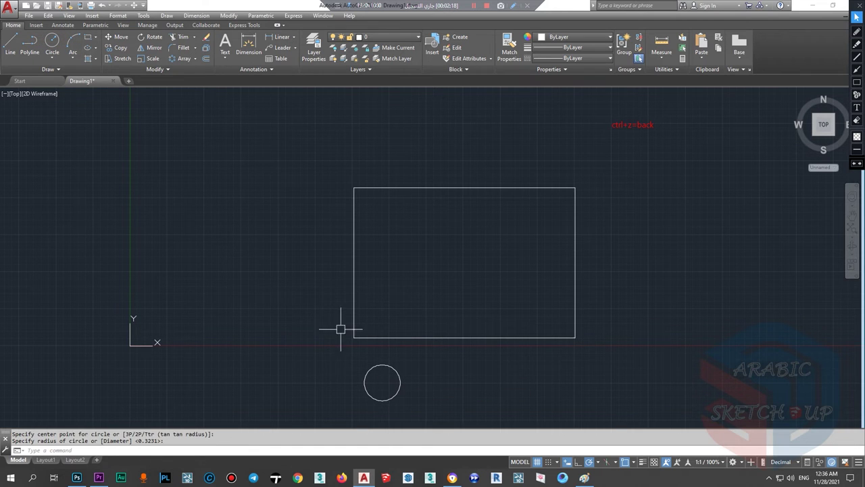
{"action": "left_click", "coordinate": [57, 42]}
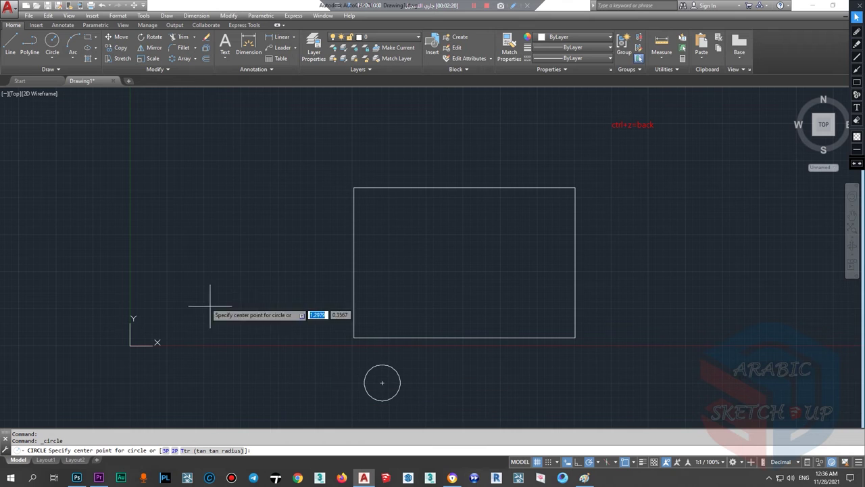
{"action": "left_click", "coordinate": [171, 261]}
{"action": "left_click", "coordinate": [191, 278]}
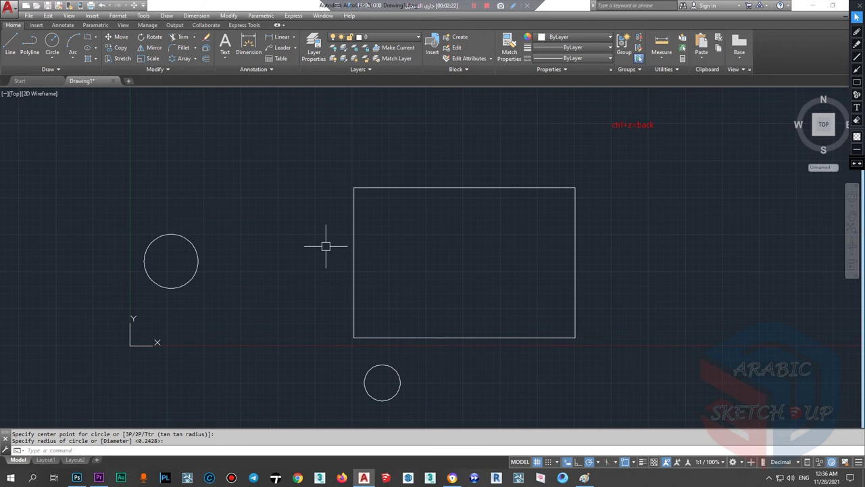
{"action": "left_click", "coordinate": [188, 280]}
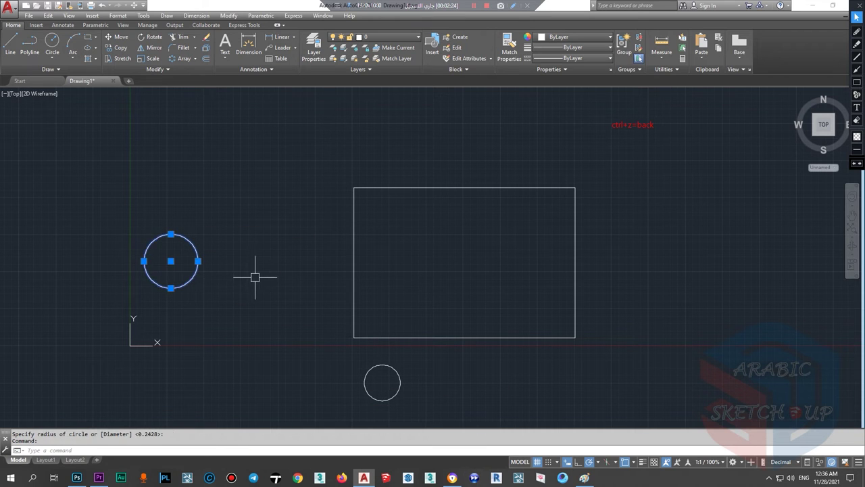
{"action": "key", "text": "Delete"}
{"action": "left_click", "coordinate": [380, 400]}
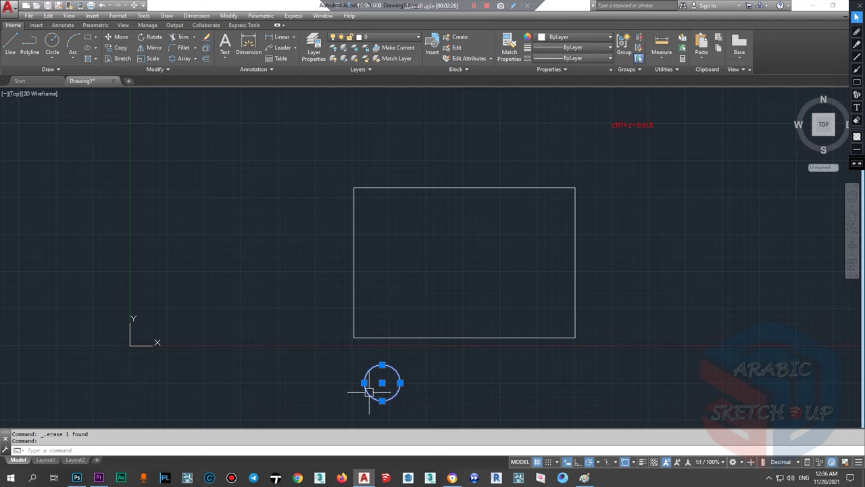
Step: Move the circle up near the rectangle, then undo the move and deletion
{"action": "left_click", "coordinate": [268, 184]}
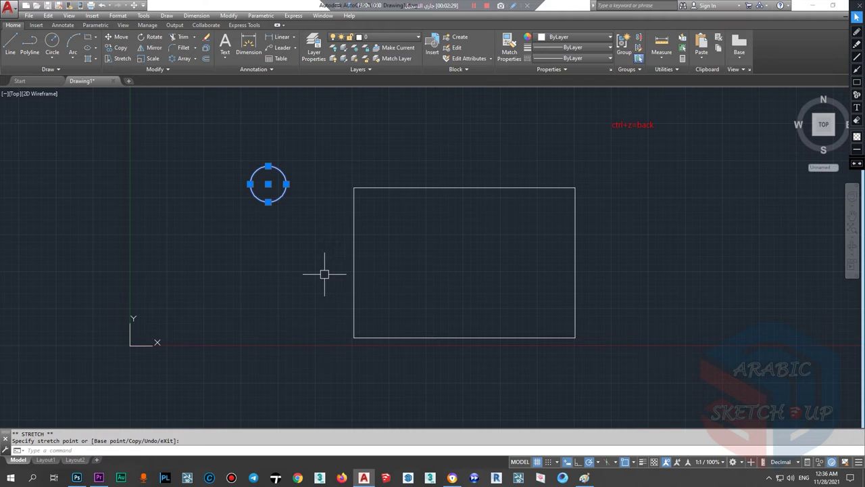
{"action": "key", "text": "Escape"}
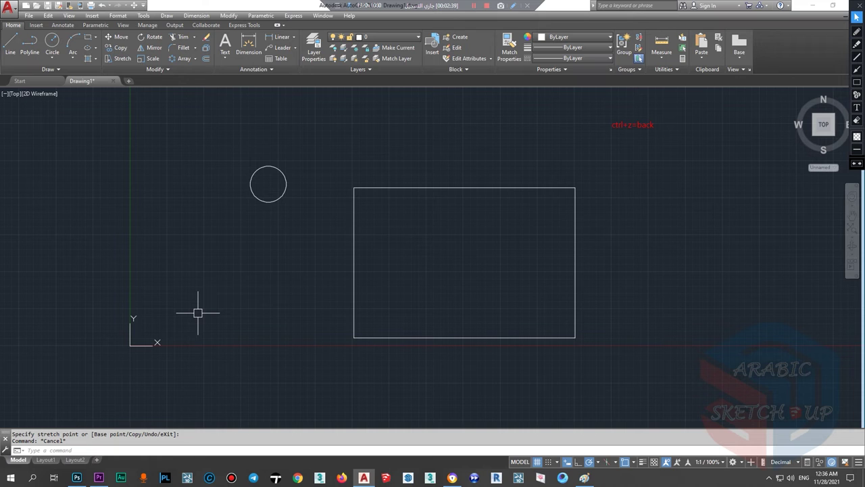
{"action": "key", "text": "ctrl+z"}
{"action": "key", "text": "ctrl+z"}
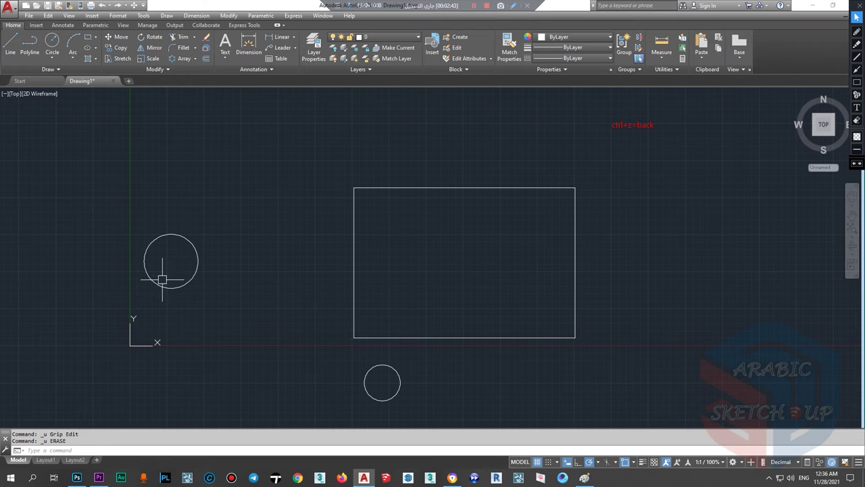
Step: Turn off polar snapping, cancel the circle move, and delete the larger left circle
{"action": "left_click", "coordinate": [363, 376]}
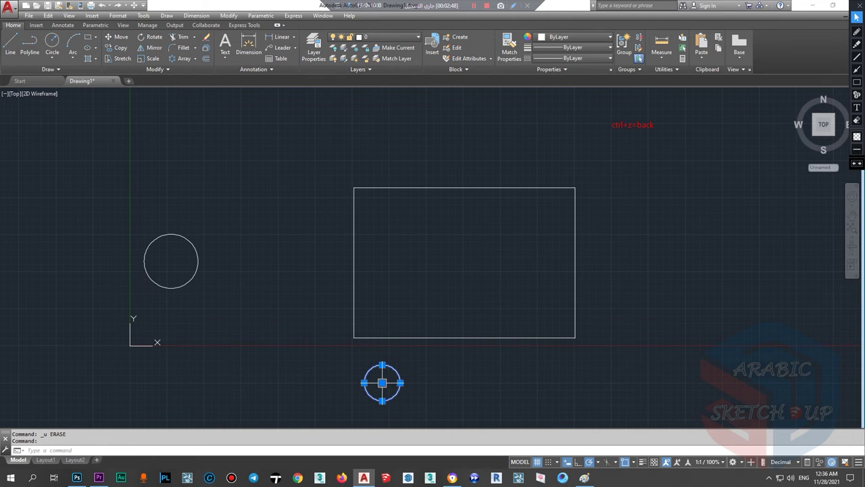
{"action": "left_click", "coordinate": [385, 383]}
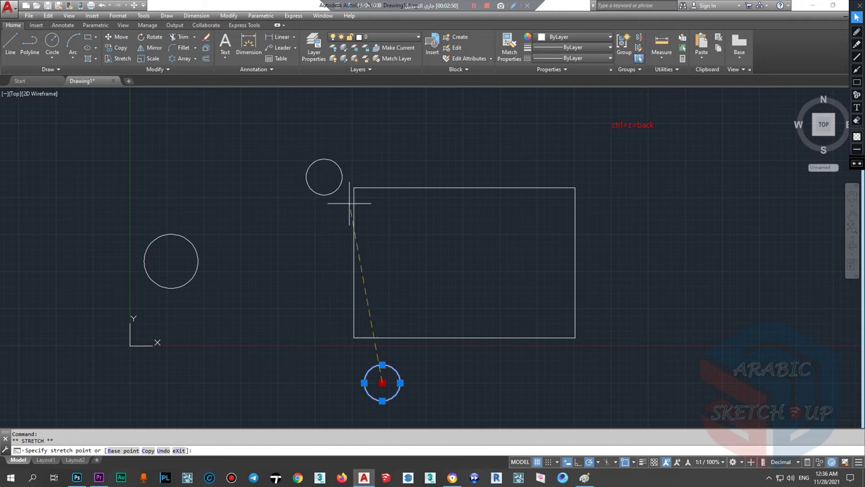
{"action": "key", "text": "F10"}
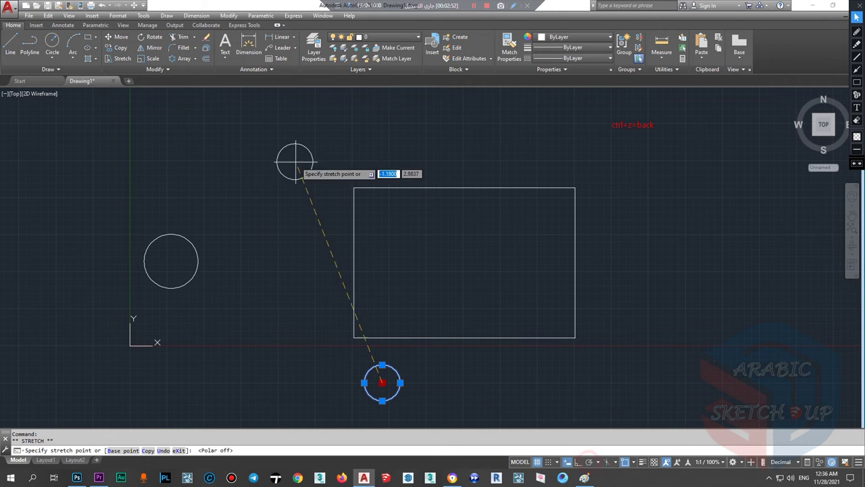
{"action": "scroll", "coordinate": [317, 261], "scroll_direction": "down", "scroll_amount": 4}
{"action": "scroll", "coordinate": [284, 260], "scroll_direction": "up", "scroll_amount": 4}
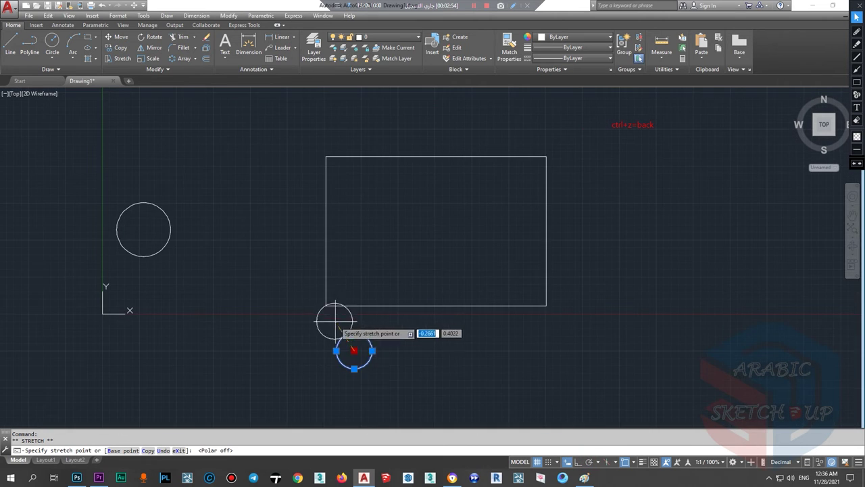
{"action": "key", "text": "Escape"}
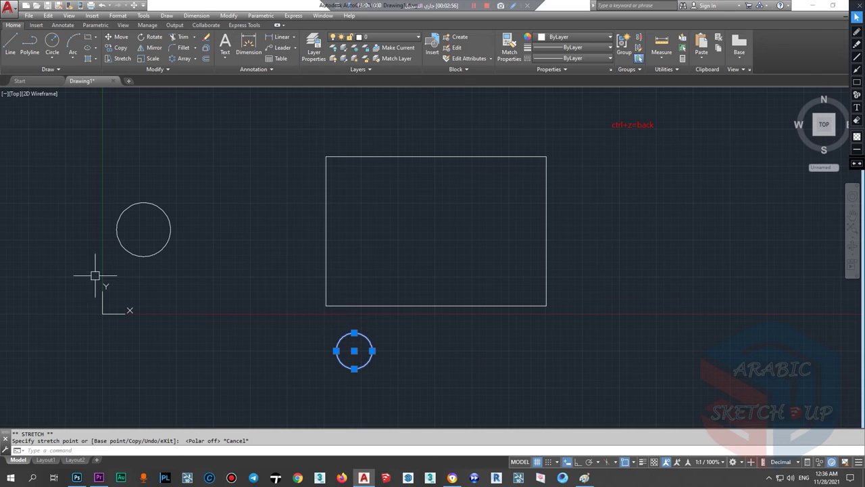
{"action": "key", "text": "Escape"}
{"action": "left_click", "coordinate": [153, 251]}
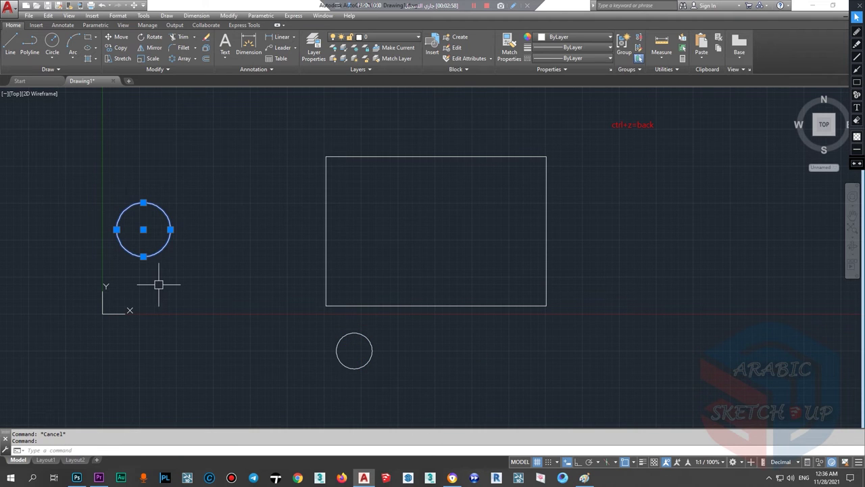
{"action": "key", "text": "Delete"}
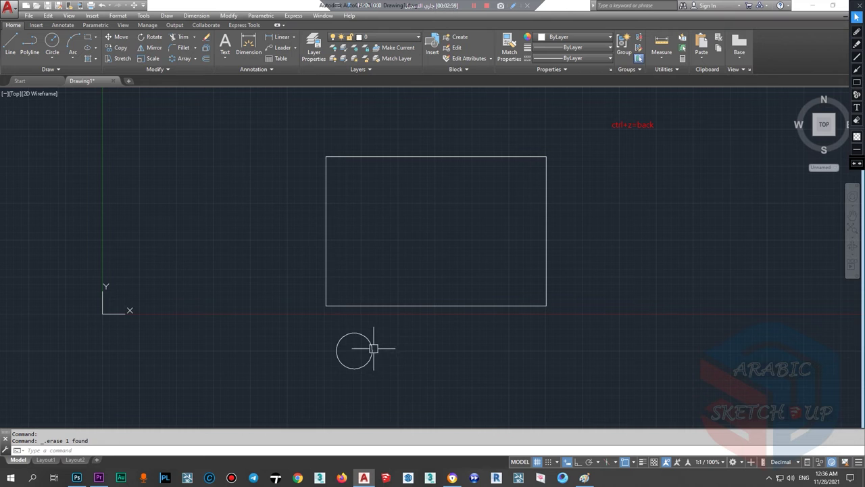
Step: Move the small circle to just above the rectangle's top-left corner
{"action": "left_click", "coordinate": [372, 350]}
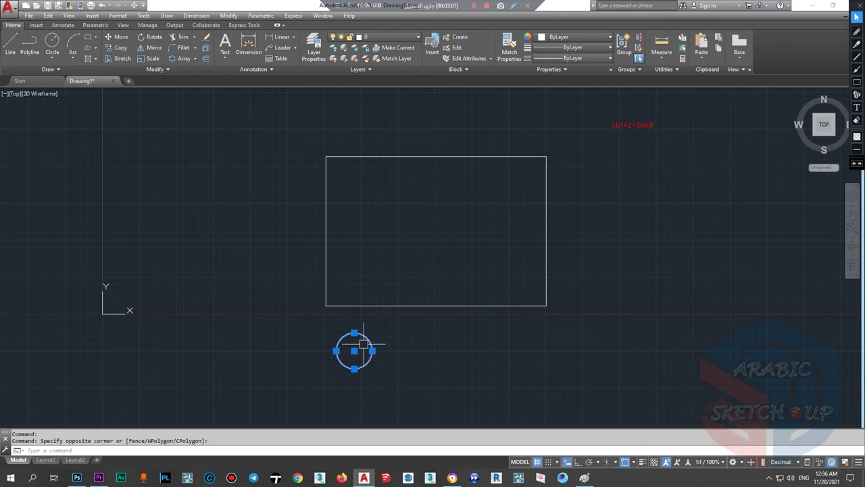
{"action": "left_click", "coordinate": [355, 349]}
{"action": "left_click", "coordinate": [317, 129]}
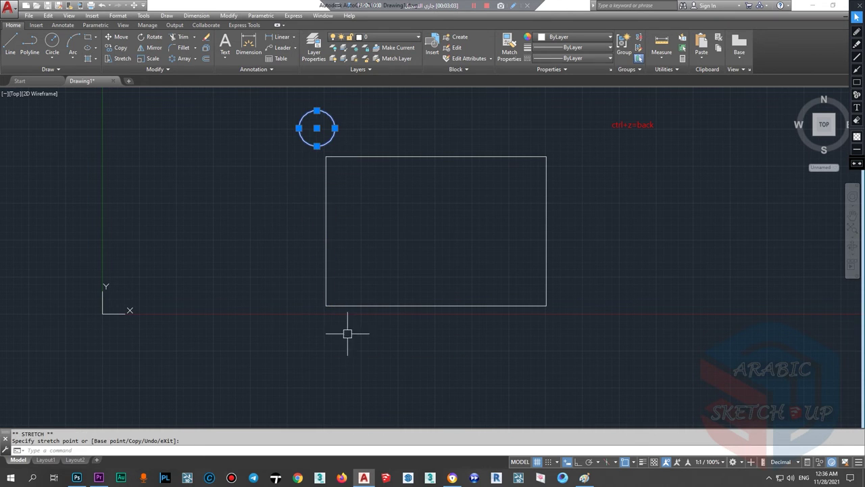
{"action": "key", "text": "Escape"}
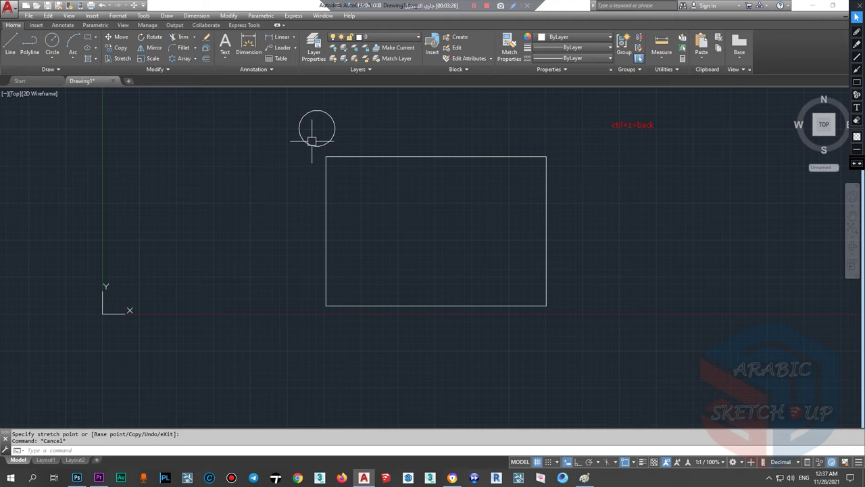
{"action": "mouse_move", "coordinate": [308, 144]}
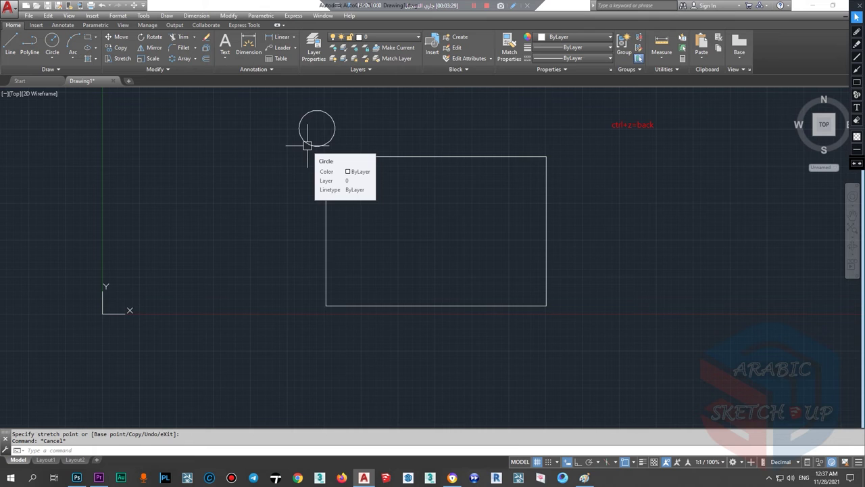
Step: Restore the erased larger circle with OOPS
{"action": "type", "text": "co"}
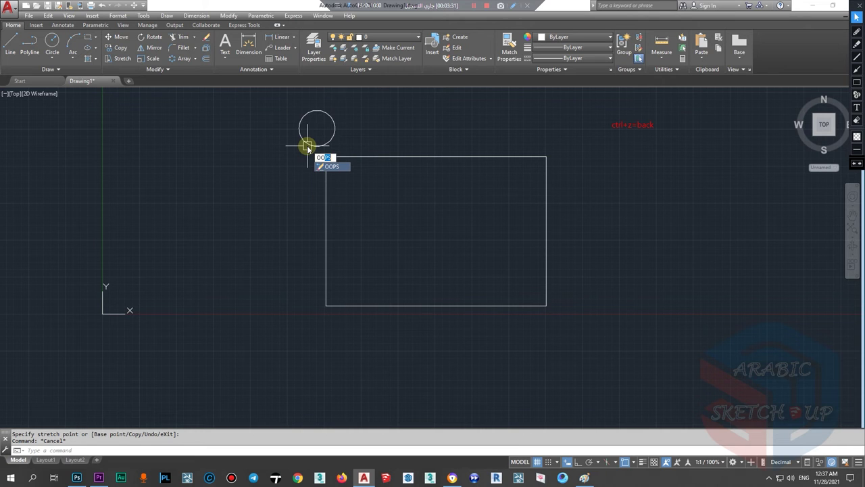
{"action": "left_click", "coordinate": [333, 167]}
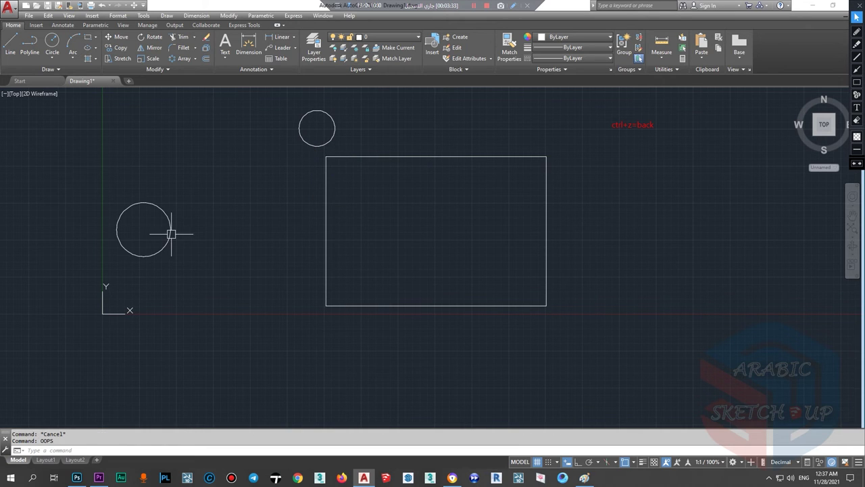
{"action": "scroll", "coordinate": [174, 259], "scroll_direction": "down", "scroll_amount": 4}
{"action": "key", "text": "Escape"}
Step: With Ortho on, draw a polyline straight down, left along the bottom, then up
{"action": "scroll", "coordinate": [222, 242], "scroll_direction": "up", "scroll_amount": 4}
{"action": "scroll", "coordinate": [163, 249], "scroll_direction": "down", "scroll_amount": 4}
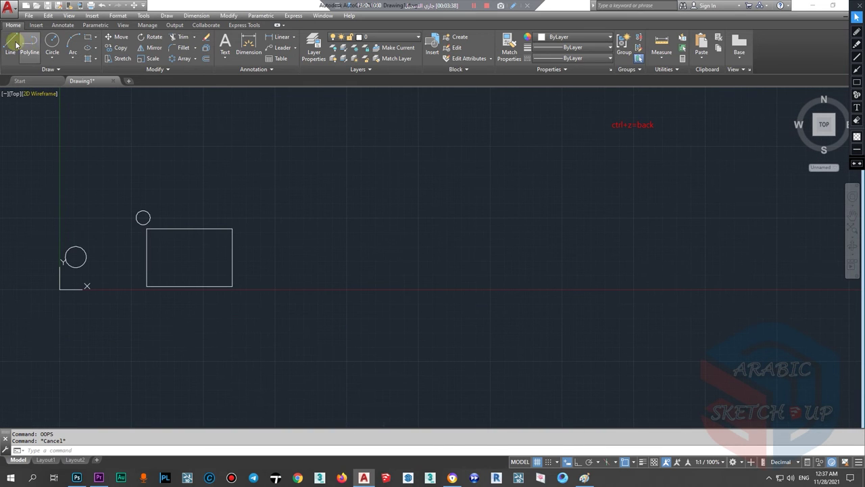
{"action": "left_click", "coordinate": [34, 53]}
{"action": "left_click", "coordinate": [598, 211]}
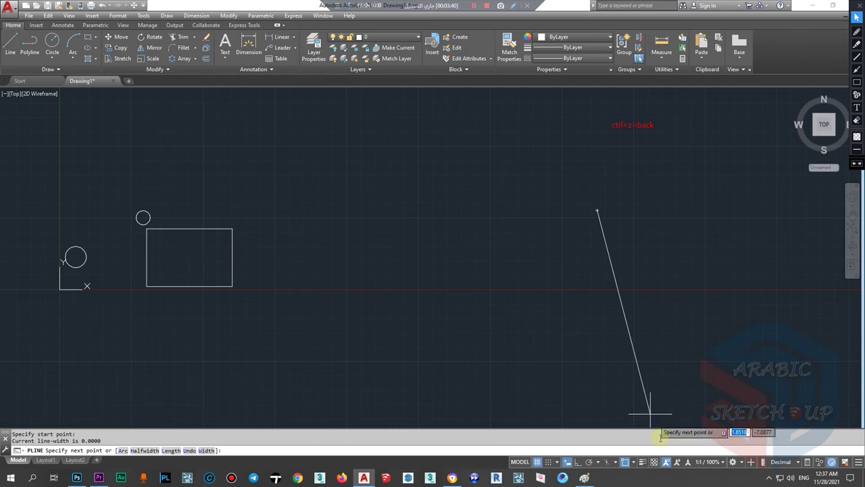
{"action": "left_click", "coordinate": [578, 463]}
{"action": "left_click", "coordinate": [598, 292]}
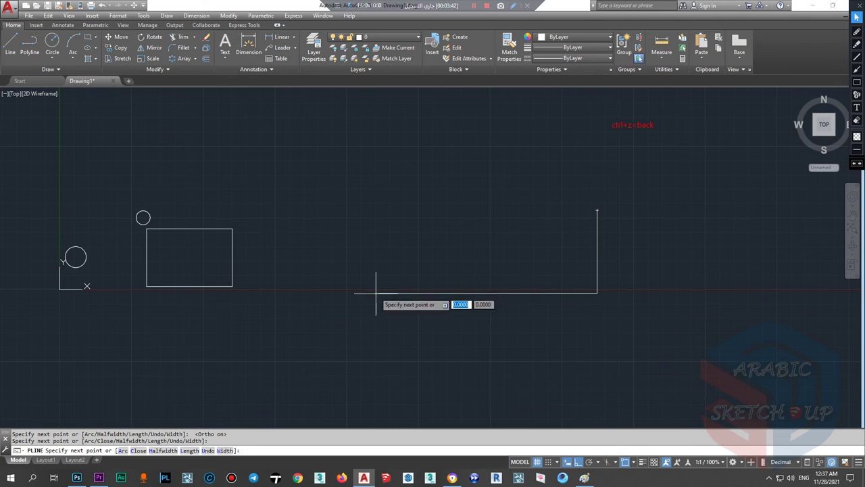
{"action": "left_click", "coordinate": [377, 284]}
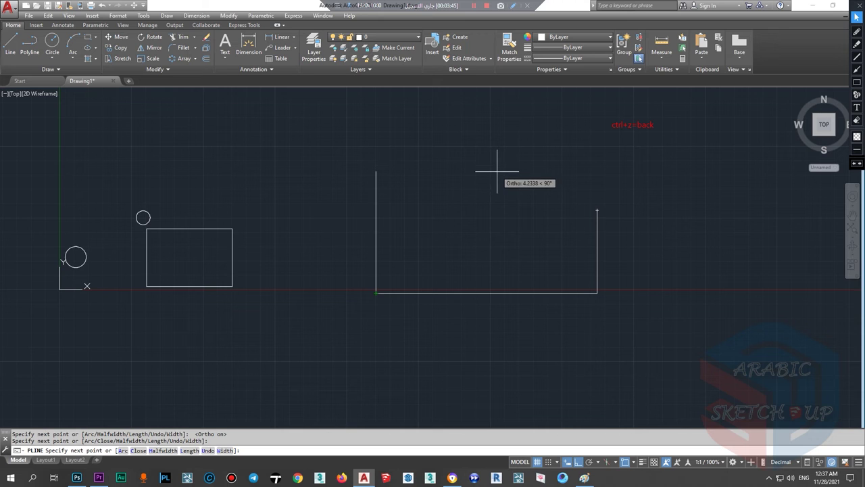
{"action": "left_click", "coordinate": [477, 9]}
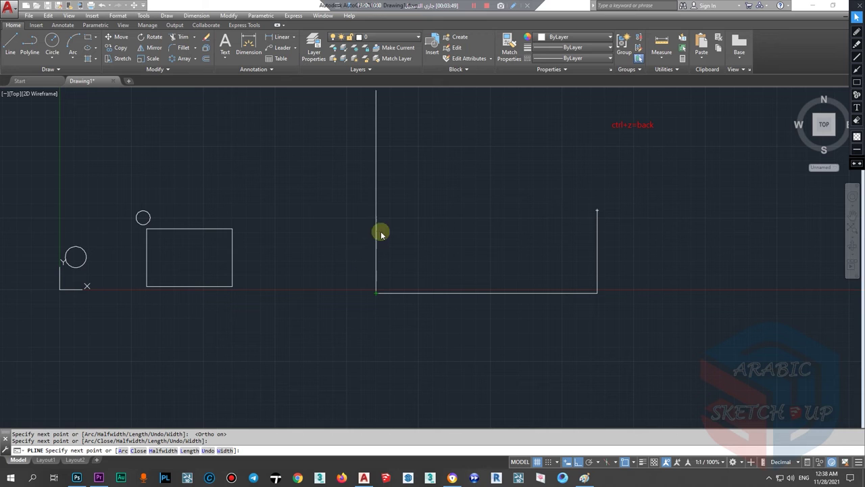
{"action": "left_click", "coordinate": [354, 228]}
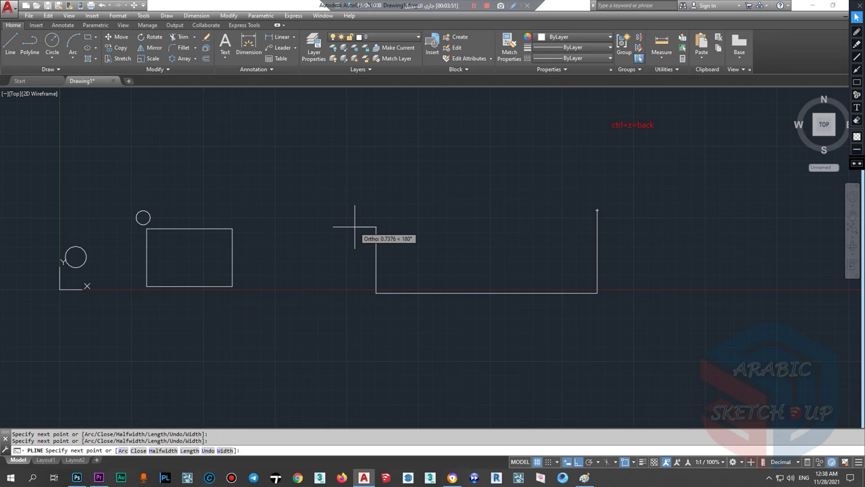
{"action": "key", "text": "Escape"}
{"action": "scroll", "coordinate": [552, 254], "scroll_direction": "up", "scroll_amount": 2}
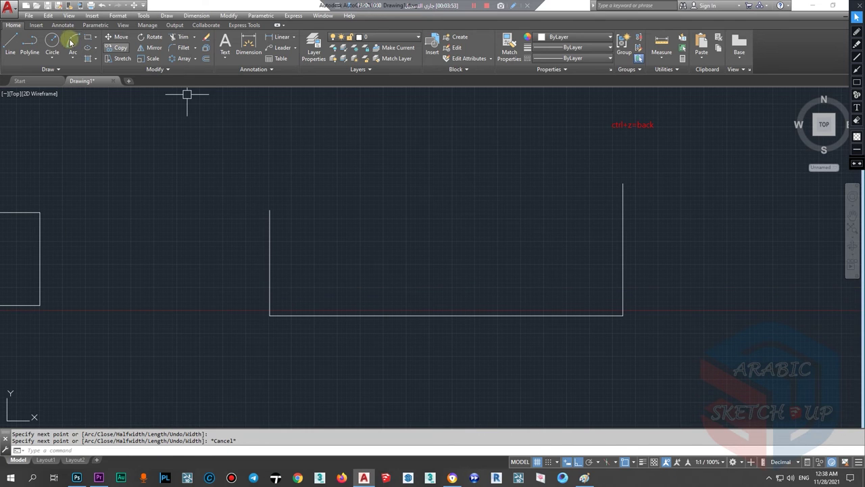
{"action": "left_click", "coordinate": [88, 37]}
Step: Draw a small upright rectangle inside the U near its right side; a join attempt is cancelled
{"action": "left_click", "coordinate": [601, 194]}
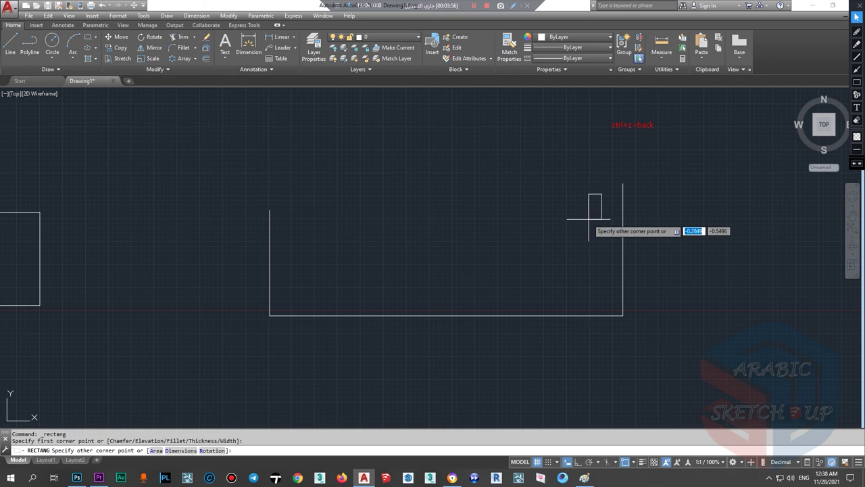
{"action": "left_click", "coordinate": [589, 219]}
{"action": "left_click", "coordinate": [657, 286]}
{"action": "left_click", "coordinate": [201, 338]}
{"action": "type", "text": "j"}
{"action": "key", "text": "Return"}
{"action": "key", "text": "Escape"}
{"action": "left_click", "coordinate": [623, 250]}
{"action": "key", "text": "Escape"}
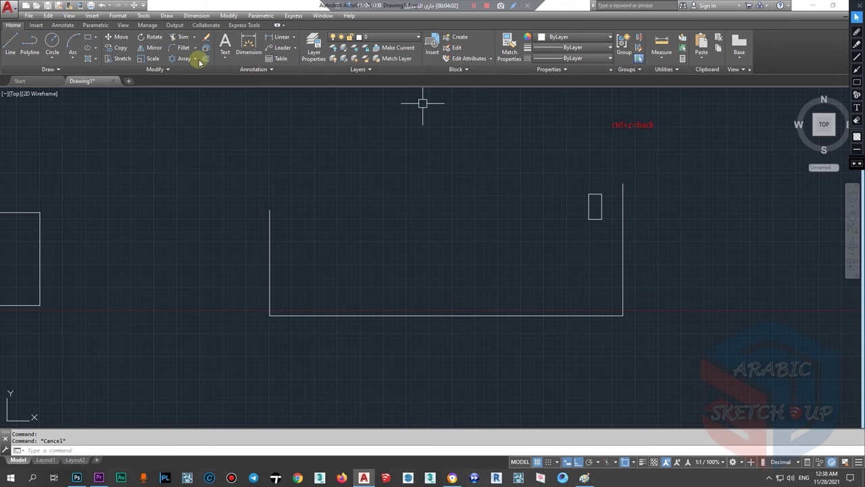
Step: Start a Path Array with the small rectangle as the item to repeat
{"action": "left_click", "coordinate": [194, 58]}
{"action": "left_click", "coordinate": [203, 93]}
{"action": "left_click", "coordinate": [589, 218]}
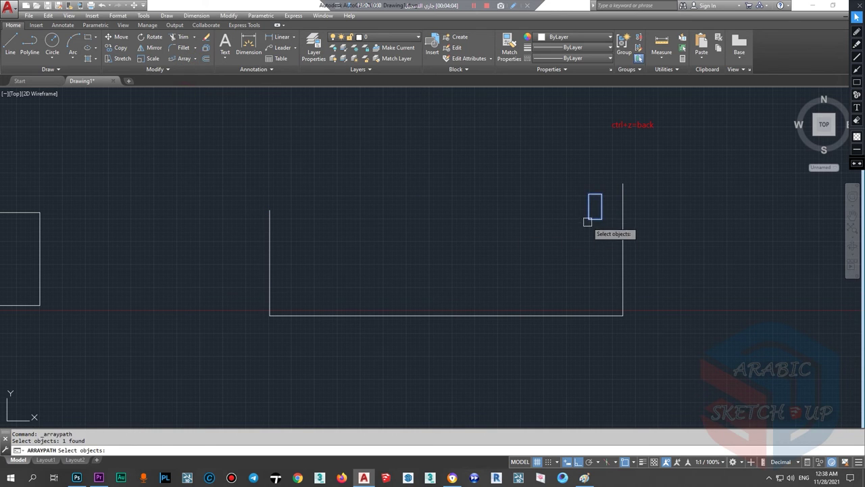
Step: Array the small rectangle 20 times along the U-shaped polyline path
{"action": "key", "text": "Return"}
{"action": "left_click", "coordinate": [623, 283]}
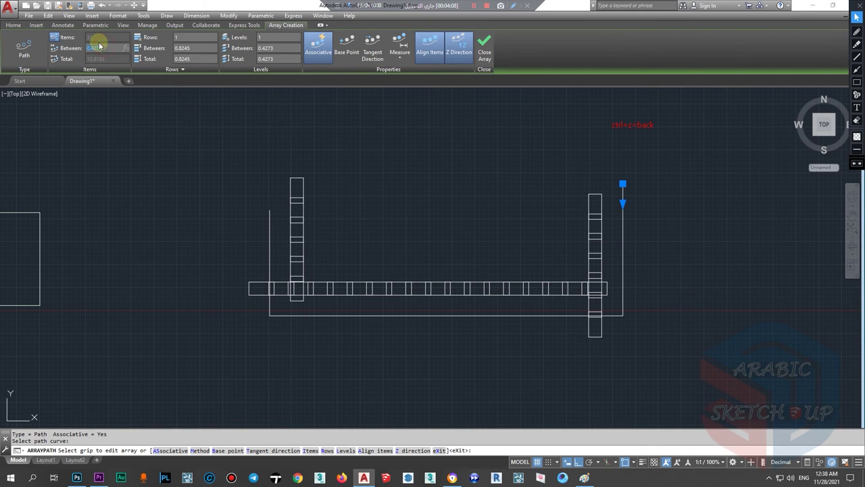
{"action": "key", "text": "Return"}
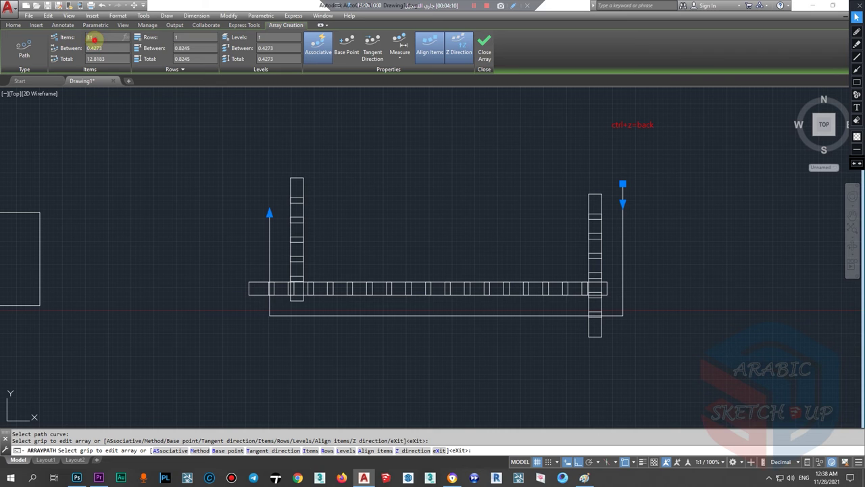
{"action": "type", "text": "20"}
{"action": "key", "text": "Return"}
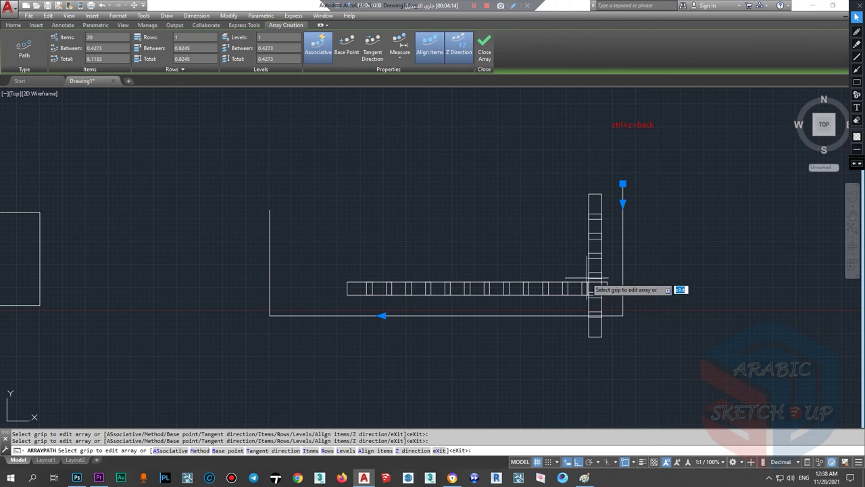
{"action": "key", "text": "Escape"}
Step: Grip-stretch the U's bottom edge downward to deepen it
{"action": "left_click", "coordinate": [560, 315]}
{"action": "left_click", "coordinate": [446, 316]}
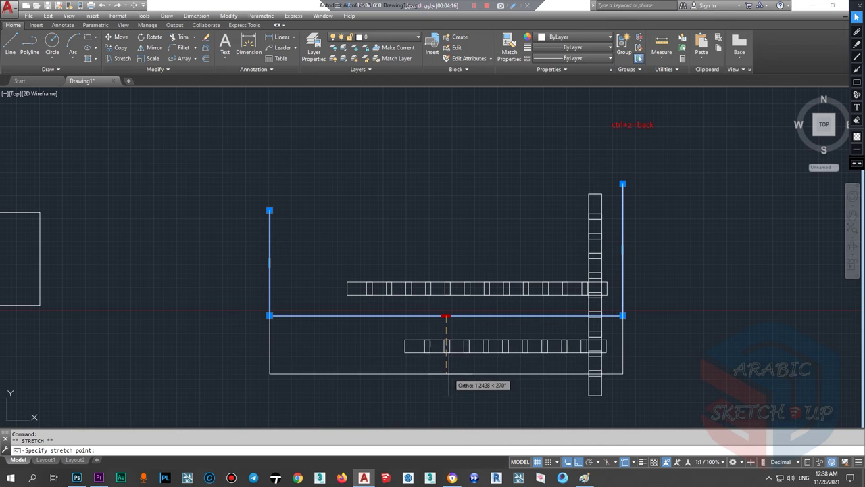
{"action": "scroll", "coordinate": [443, 398], "scroll_direction": "down", "scroll_amount": 3}
{"action": "left_click", "coordinate": [435, 390]}
{"action": "scroll", "coordinate": [497, 324], "scroll_direction": "down", "scroll_amount": 4}
{"action": "scroll", "coordinate": [476, 357], "scroll_direction": "up", "scroll_amount": 2}
{"action": "scroll", "coordinate": [530, 312], "scroll_direction": "up", "scroll_amount": 6}
{"action": "scroll", "coordinate": [537, 325], "scroll_direction": "down", "scroll_amount": 4}
{"action": "key", "text": "Escape"}
{"action": "scroll", "coordinate": [545, 200], "scroll_direction": "up", "scroll_amount": 2}
{"action": "left_click", "coordinate": [520, 196]}
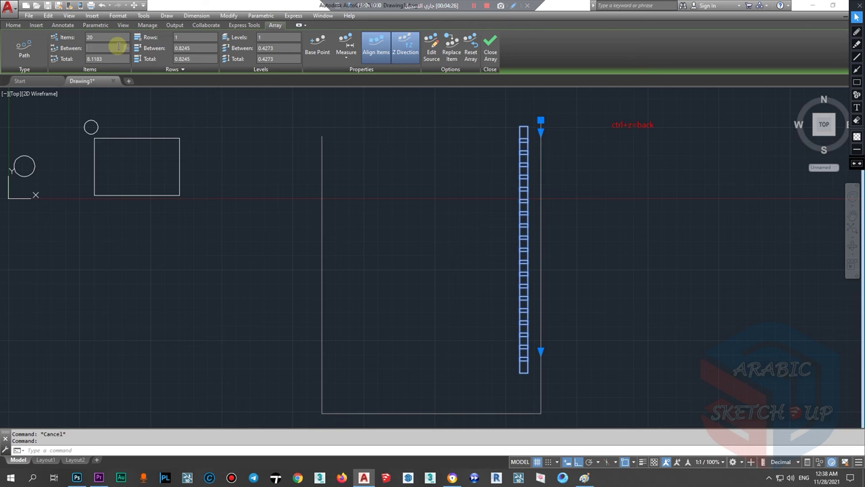
{"action": "type", "text": "2"}
Step: Apply a larger spacing between the arrayed rectangles
{"action": "key", "text": "Return"}
{"action": "scroll", "coordinate": [169, 139], "scroll_direction": "down", "scroll_amount": 4}
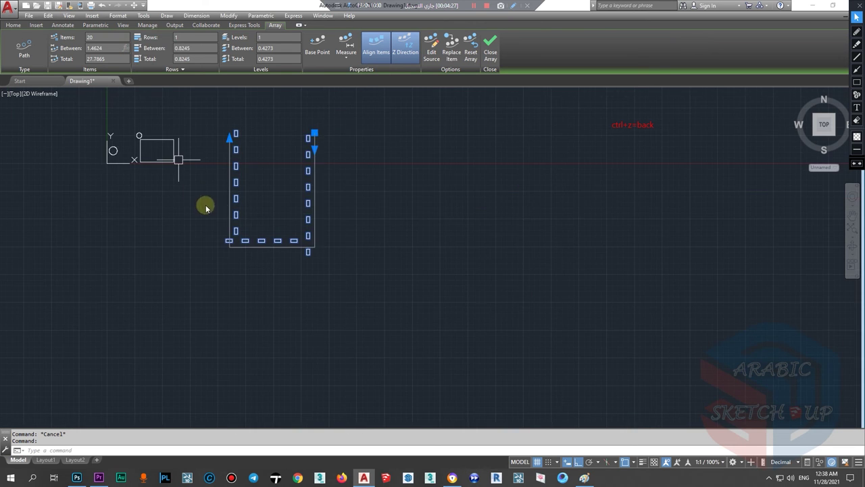
{"action": "scroll", "coordinate": [218, 211], "scroll_direction": "up", "scroll_amount": 4}
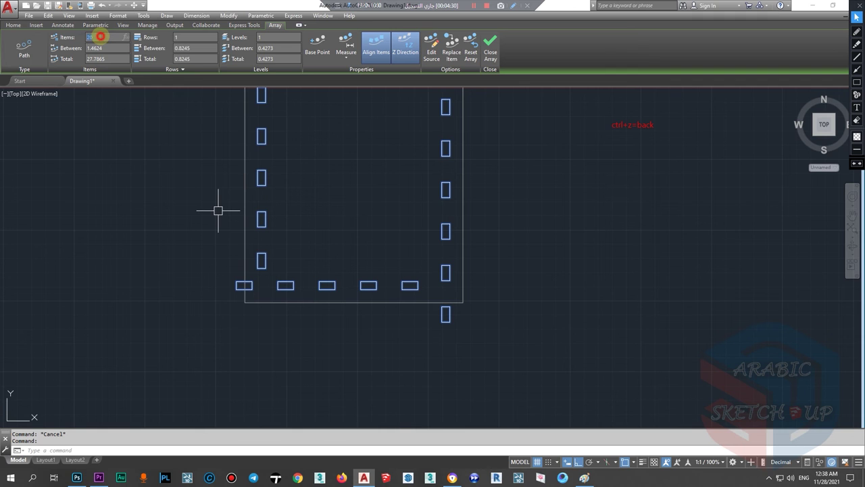
Step: Select the path polyline and stretch its bottom edge farther down
{"action": "left_click", "coordinate": [389, 312]}
{"action": "left_click", "coordinate": [365, 304]}
{"action": "left_click", "coordinate": [365, 304]}
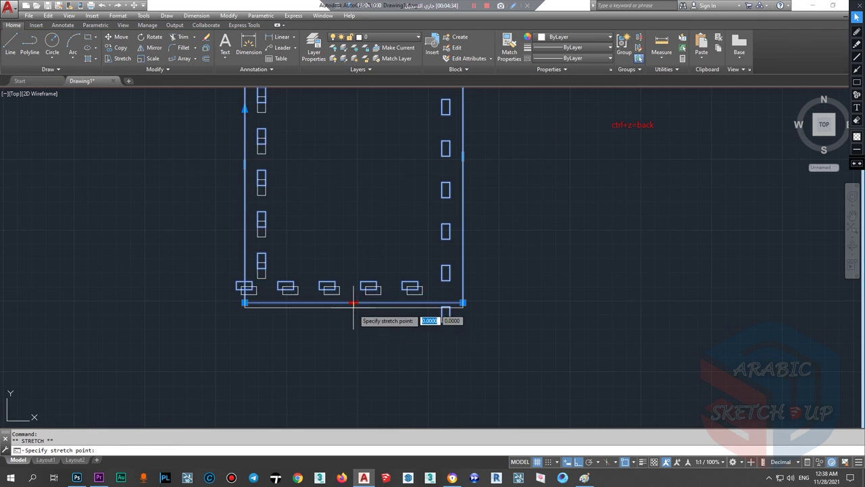
{"action": "scroll", "coordinate": [390, 264], "scroll_direction": "down", "scroll_amount": 5}
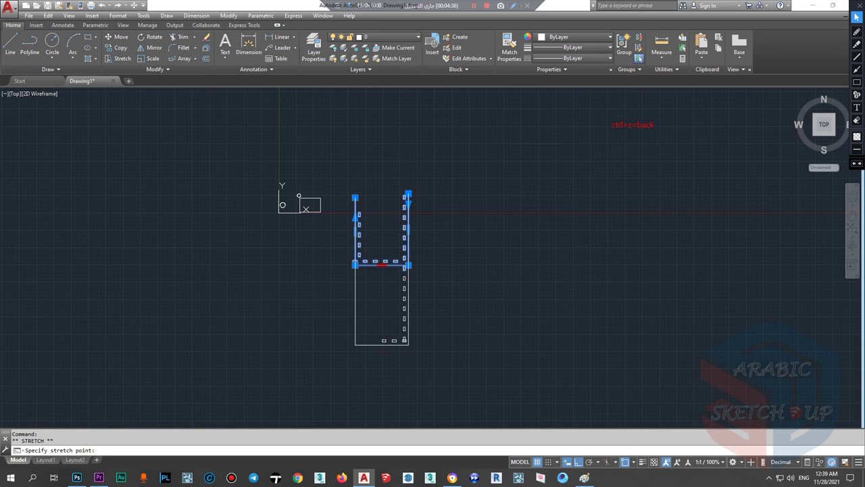
{"action": "scroll", "coordinate": [397, 329], "scroll_direction": "up", "scroll_amount": 2}
{"action": "key", "text": "Escape"}
{"action": "left_click", "coordinate": [373, 355]}
{"action": "key", "text": "Escape"}
Step: Pan the view slightly and check the lengthened path array by selecting it
{"action": "scroll", "coordinate": [380, 228], "scroll_direction": "down", "scroll_amount": 3}
{"action": "scroll", "coordinate": [397, 228], "scroll_direction": "up", "scroll_amount": 3}
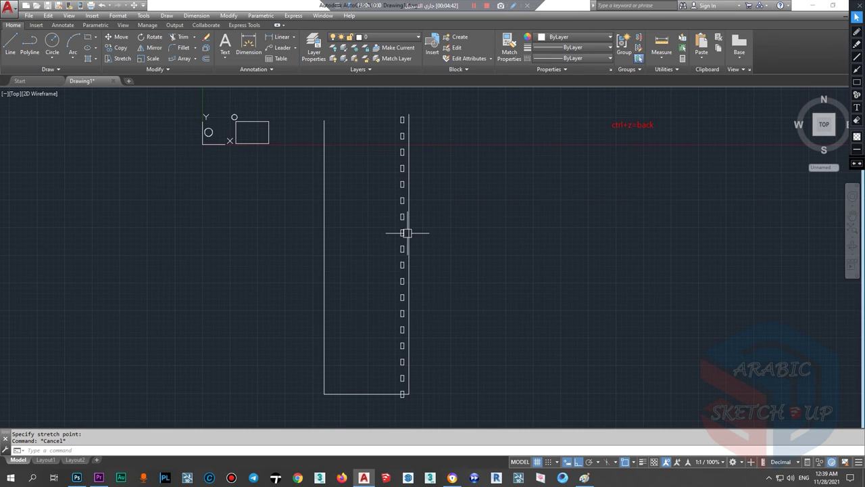
{"action": "middle_click_drag", "start_coordinate": [407, 233], "coordinate": [387, 214]}
{"action": "scroll", "coordinate": [388, 196], "scroll_direction": "down", "scroll_amount": 2}
{"action": "scroll", "coordinate": [389, 194], "scroll_direction": "up", "scroll_amount": 2}
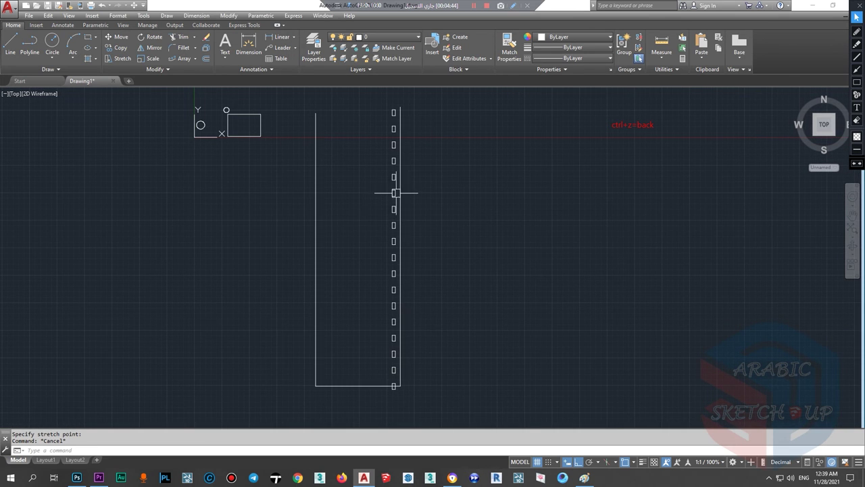
{"action": "left_click", "coordinate": [393, 194]}
{"action": "key", "text": "Escape"}
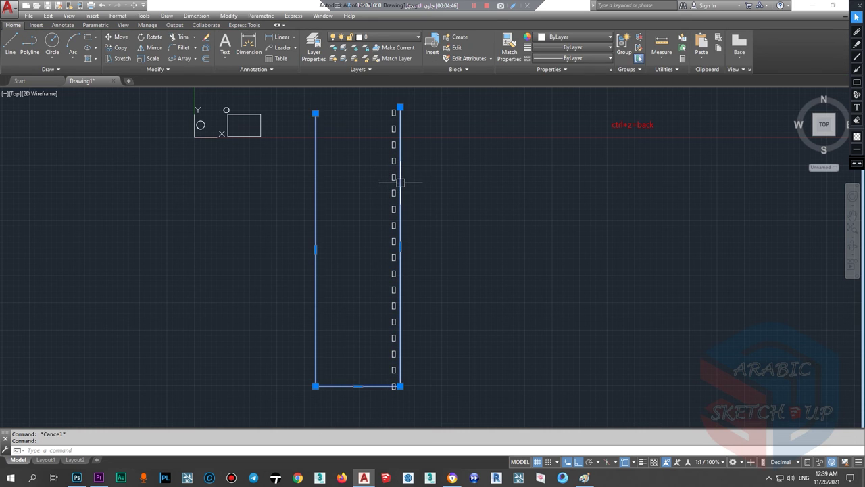
{"action": "scroll", "coordinate": [406, 165], "scroll_direction": "down", "scroll_amount": 1}
{"action": "scroll", "coordinate": [447, 170], "scroll_direction": "down", "scroll_amount": 2}
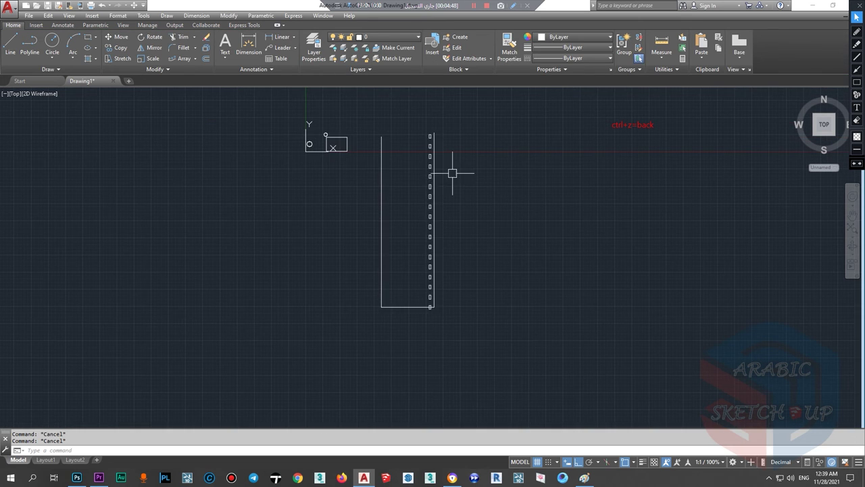
{"action": "left_click", "coordinate": [88, 37]}
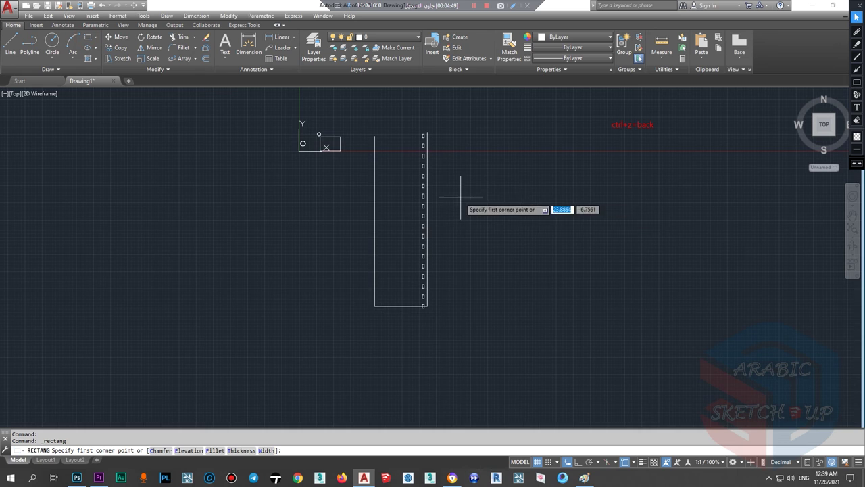
Step: Draw a small rectangle just to the right of the U
{"action": "scroll", "coordinate": [464, 207], "scroll_direction": "up", "scroll_amount": 2}
{"action": "scroll", "coordinate": [446, 196], "scroll_direction": "down", "scroll_amount": 1}
{"action": "left_click", "coordinate": [454, 175]}
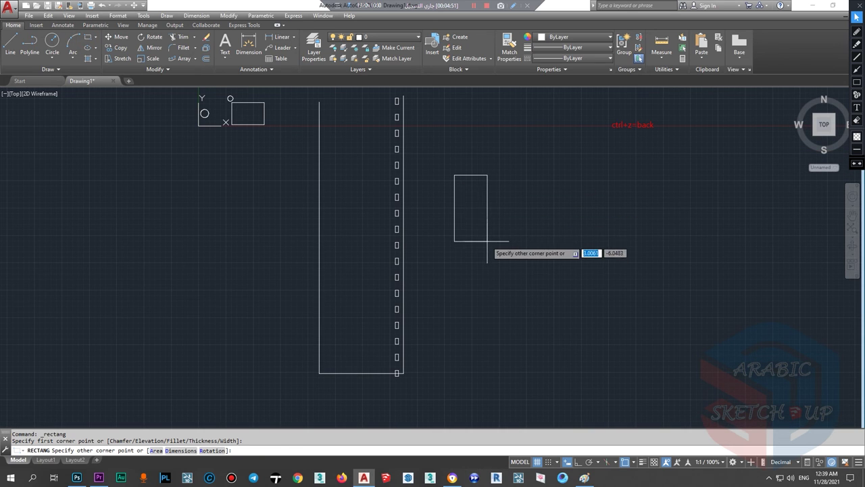
{"action": "left_click", "coordinate": [487, 229]}
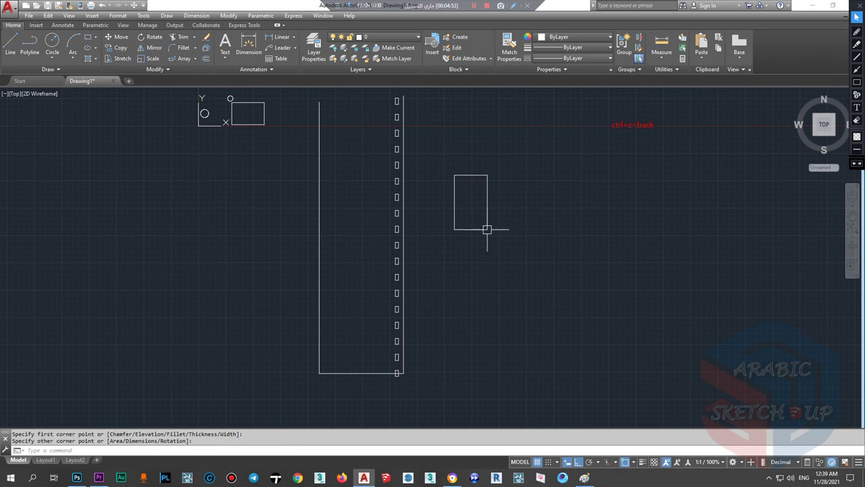
{"action": "left_click", "coordinate": [87, 37]}
{"action": "key", "text": "Escape"}
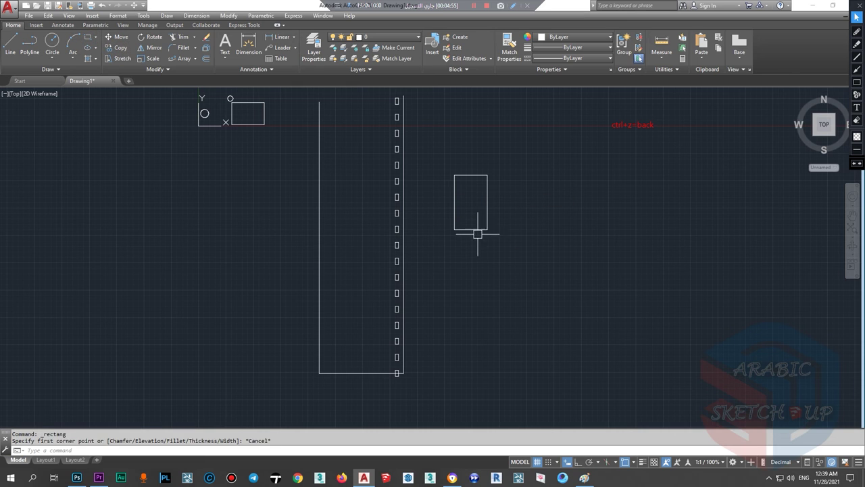
Step: Stretch the rectangle's bottom, top and left edges so it spans the U's full height and is wider
{"action": "left_click", "coordinate": [467, 230]}
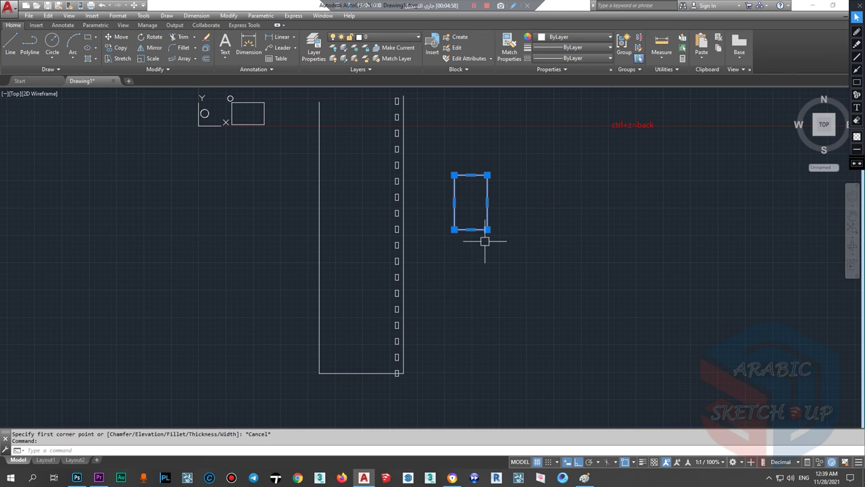
{"action": "left_click", "coordinate": [470, 229]}
{"action": "left_click", "coordinate": [471, 365]}
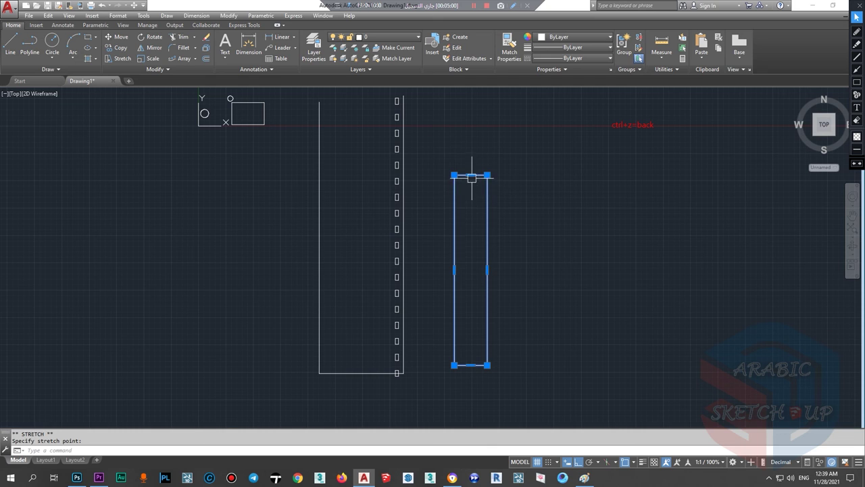
{"action": "left_click", "coordinate": [470, 100]}
{"action": "left_click", "coordinate": [426, 233]}
{"action": "key", "text": "Escape"}
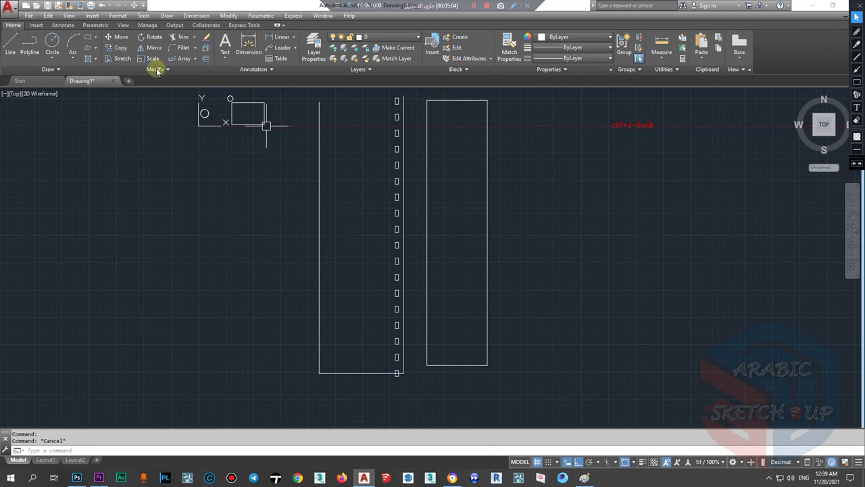
Step: Add a small circle at the array's top and an inner rectangle beside the tall one
{"action": "left_click", "coordinate": [52, 41]}
{"action": "scroll", "coordinate": [403, 95], "scroll_direction": "up", "scroll_amount": 2}
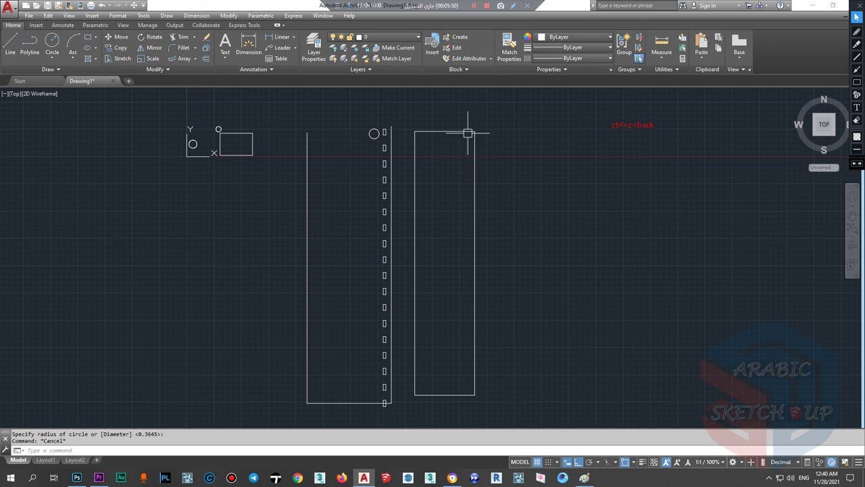
{"action": "left_click", "coordinate": [87, 37]}
{"action": "left_click", "coordinate": [460, 157]}
{"action": "left_click", "coordinate": [426, 379]}
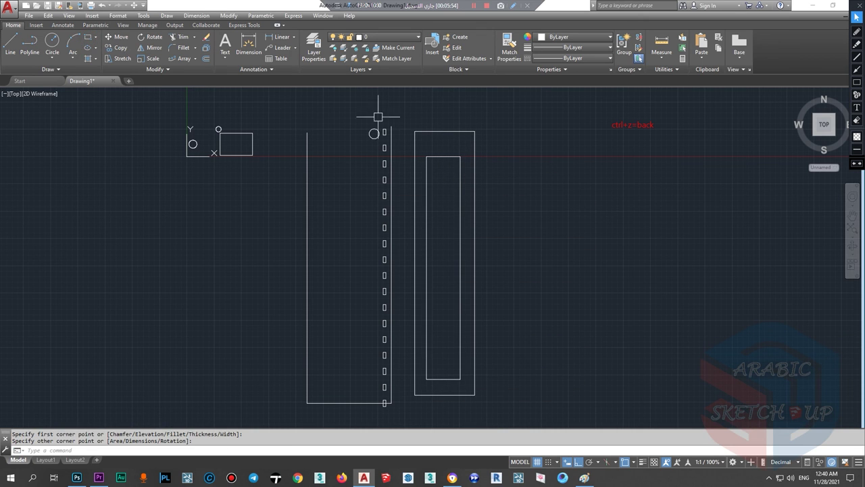
Step: Erase the old outer rectangle
{"action": "left_click", "coordinate": [87, 37]}
{"action": "key", "text": "Escape"}
{"action": "left_click", "coordinate": [475, 154]}
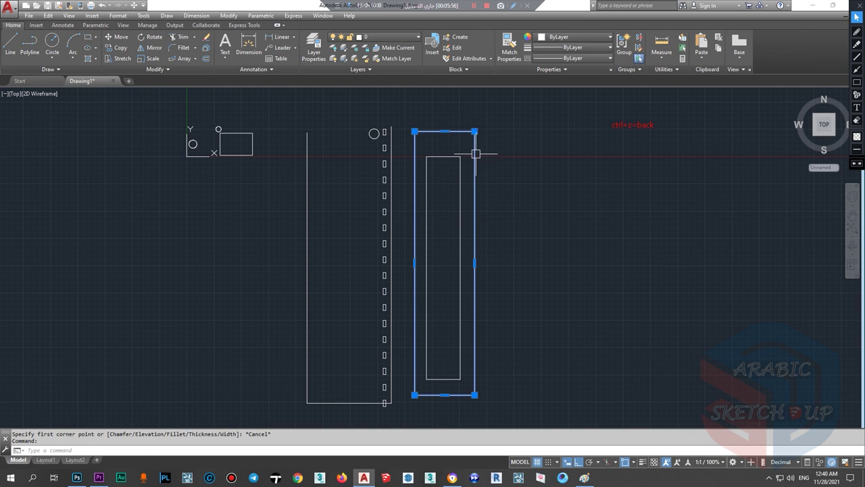
{"action": "key", "text": "Delete"}
Step: Draw a thin rectangle nested inside the tall rectangle
{"action": "left_click", "coordinate": [87, 37]}
{"action": "scroll", "coordinate": [470, 213], "scroll_direction": "up", "scroll_amount": 2}
{"action": "left_click", "coordinate": [439, 181]}
{"action": "scroll", "coordinate": [415, 406], "scroll_direction": "down", "scroll_amount": 3}
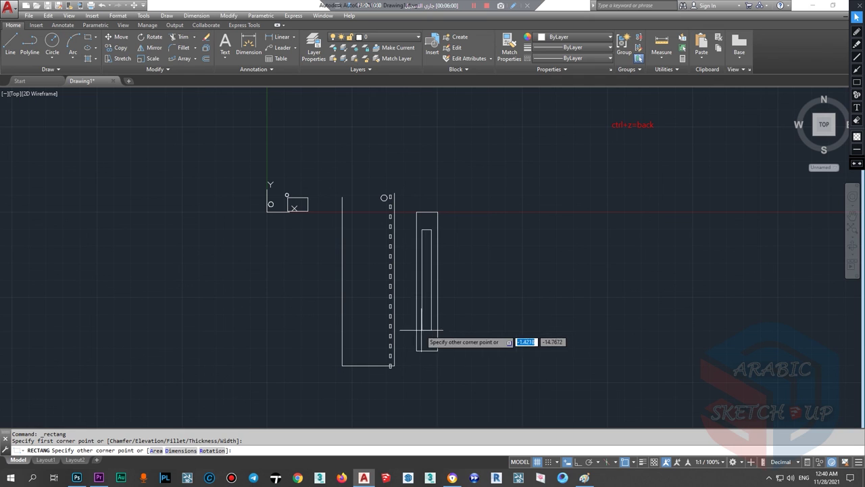
{"action": "left_click", "coordinate": [424, 331]}
Step: Draw a large rectangle against the U enclosing both inner rectangles
{"action": "left_click", "coordinate": [87, 37]}
{"action": "left_click", "coordinate": [394, 193]}
{"action": "left_click", "coordinate": [488, 365]}
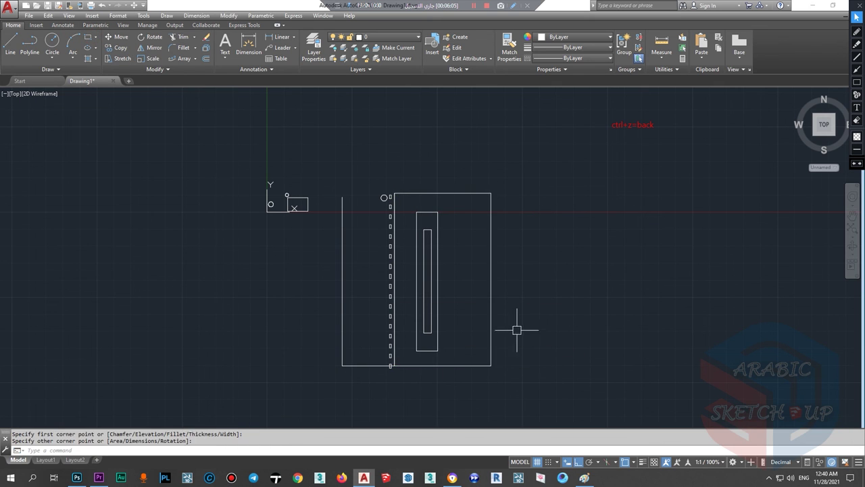
{"action": "key", "text": "Escape"}
{"action": "scroll", "coordinate": [442, 277], "scroll_direction": "up", "scroll_amount": 2}
{"action": "scroll", "coordinate": [439, 271], "scroll_direction": "down", "scroll_amount": 2}
{"action": "scroll", "coordinate": [419, 269], "scroll_direction": "up", "scroll_amount": 4}
{"action": "scroll", "coordinate": [411, 243], "scroll_direction": "down", "scroll_amount": 2}
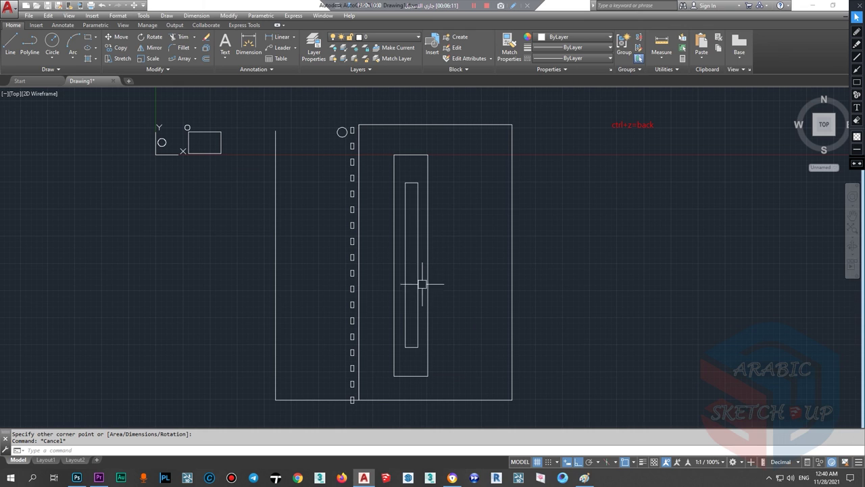
Step: Restore the erased rectangle with OOPS, erase the middle rectangle, then undo back before the circle
{"action": "type", "text": "oos"}
{"action": "key", "text": "Return"}
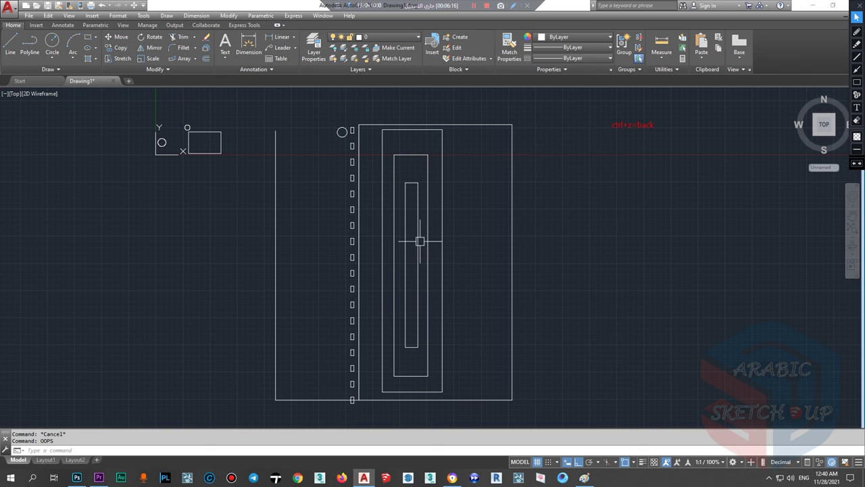
{"action": "left_click", "coordinate": [444, 191]}
{"action": "key", "text": "Delete"}
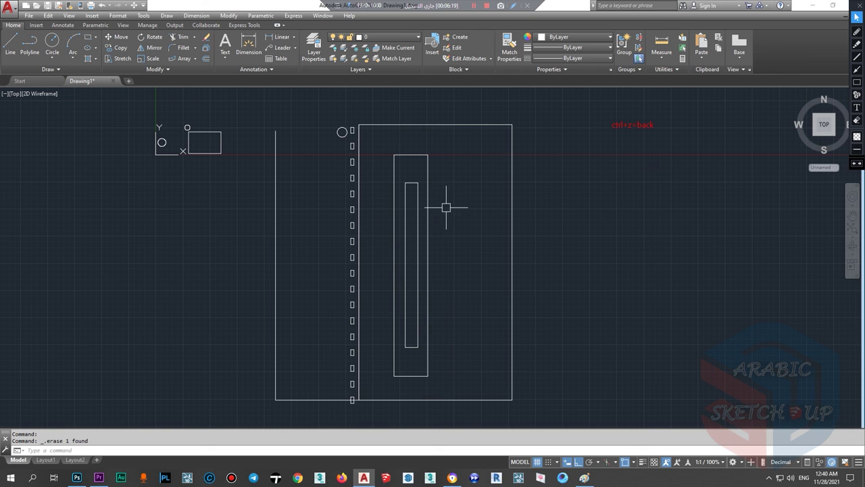
{"action": "key", "text": "ctrl+z"}
{"action": "key", "text": "ctrl+z"}
{"action": "key", "text": "ctrl+z"}
{"action": "key", "text": "ctrl+z"}
{"action": "key", "text": "ctrl+z"}
{"action": "key", "text": "ctrl+z"}
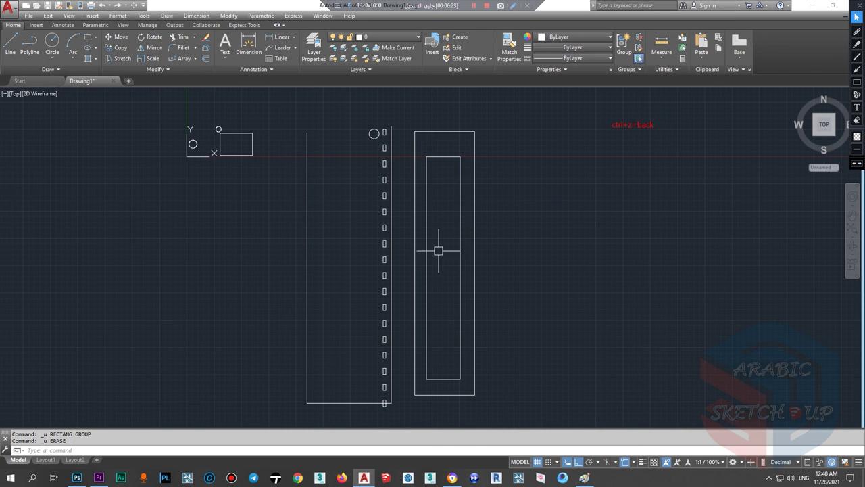
{"action": "key", "text": "ctrl+z"}
{"action": "key", "text": "ctrl+z"}
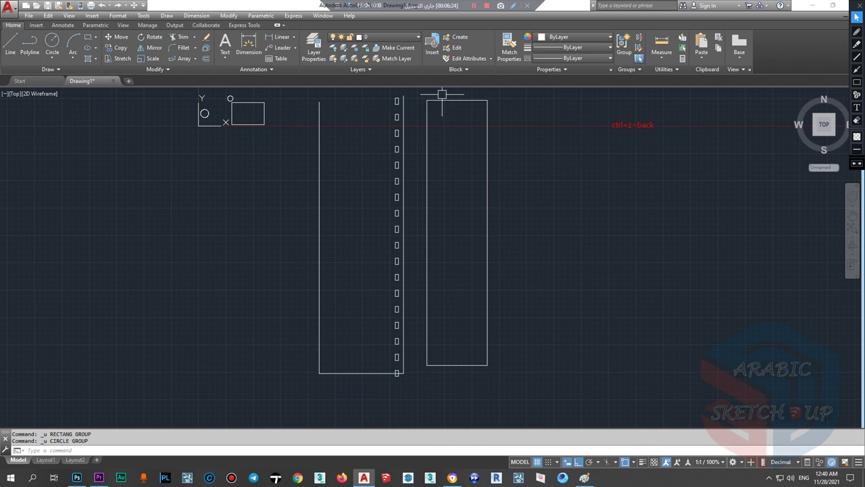